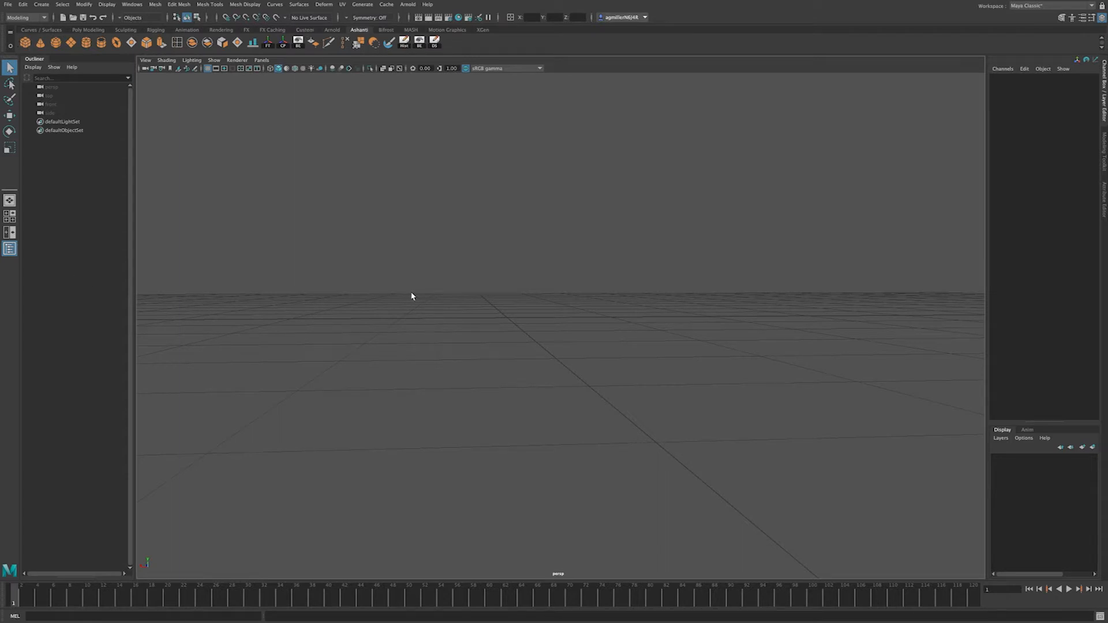
# Step: Browse the Rendering shelf, then return to the Ashanti shelf
pyautogui.click(306, 29)
pyautogui.click(218, 29)
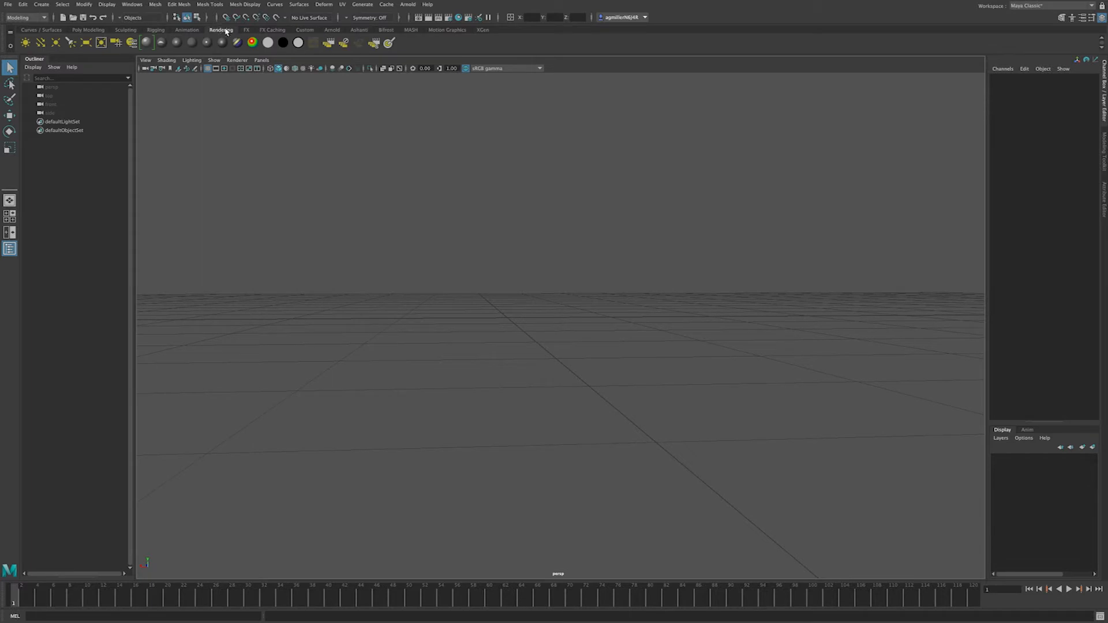
pyautogui.click(361, 30)
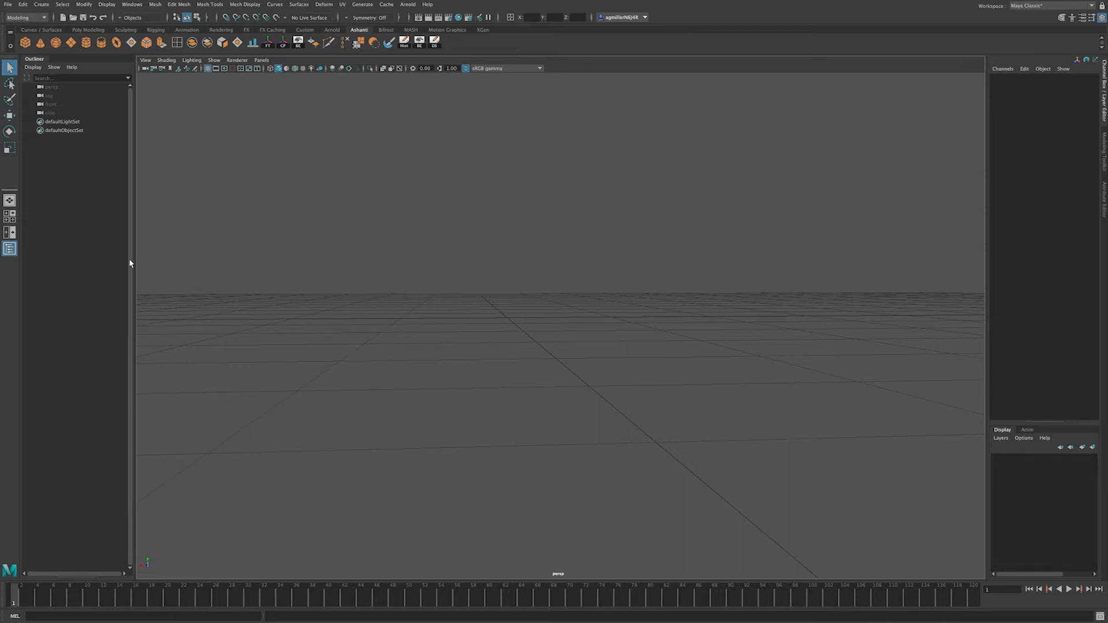
# Step: Create a new shelf named Demo from the shelf gear menu
pyautogui.click(12, 46)
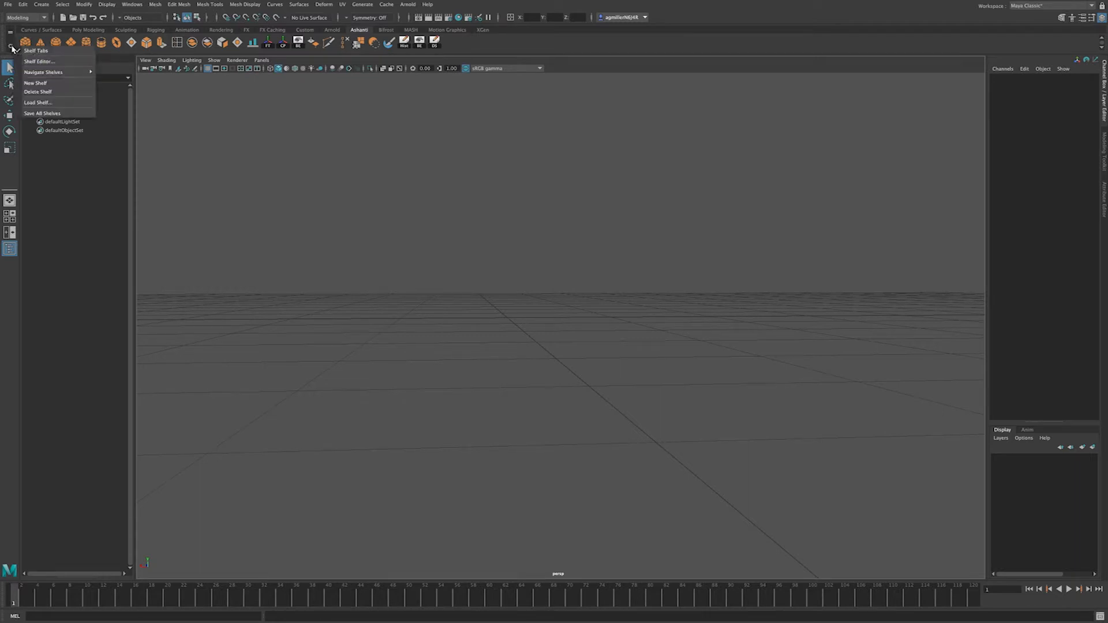
pyautogui.click(59, 84)
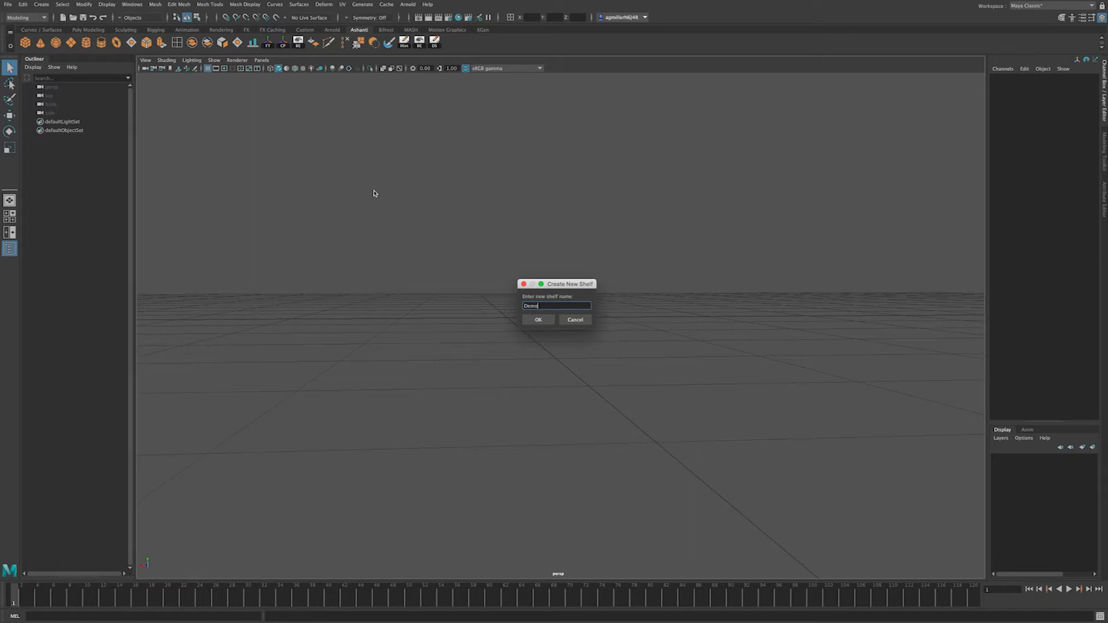
pyautogui.click(538, 319)
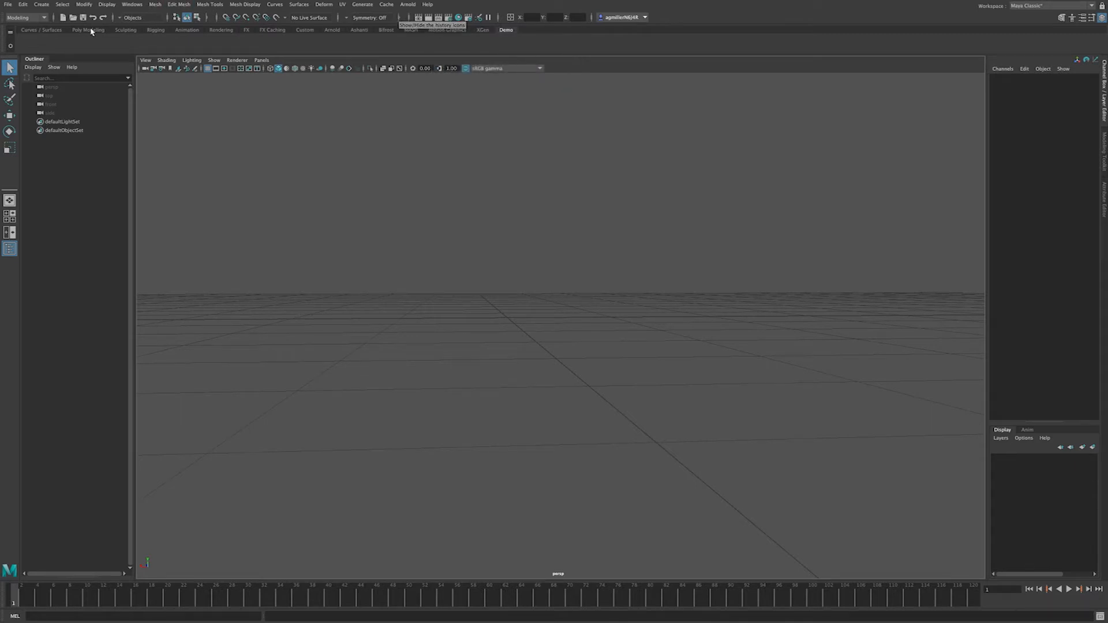
# Step: Add polygon Sphere, Cube and Cylinder buttons from Create > Polygon Primitives to the Demo shelf
pyautogui.click(42, 5)
pyautogui.moveTo(66, 41)
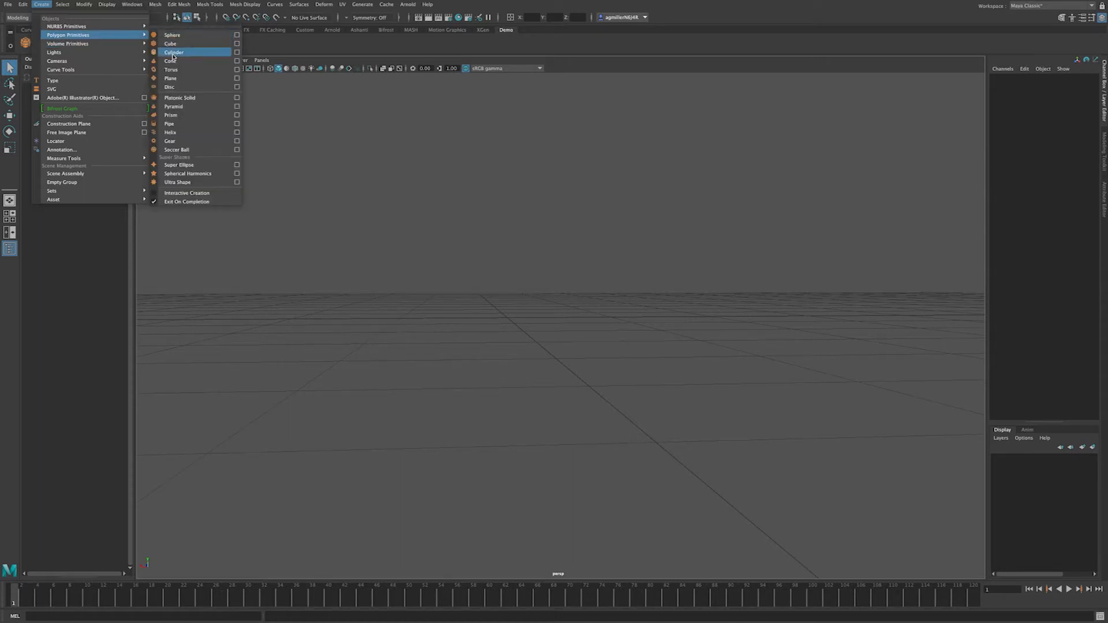
pyautogui.click(288, 41)
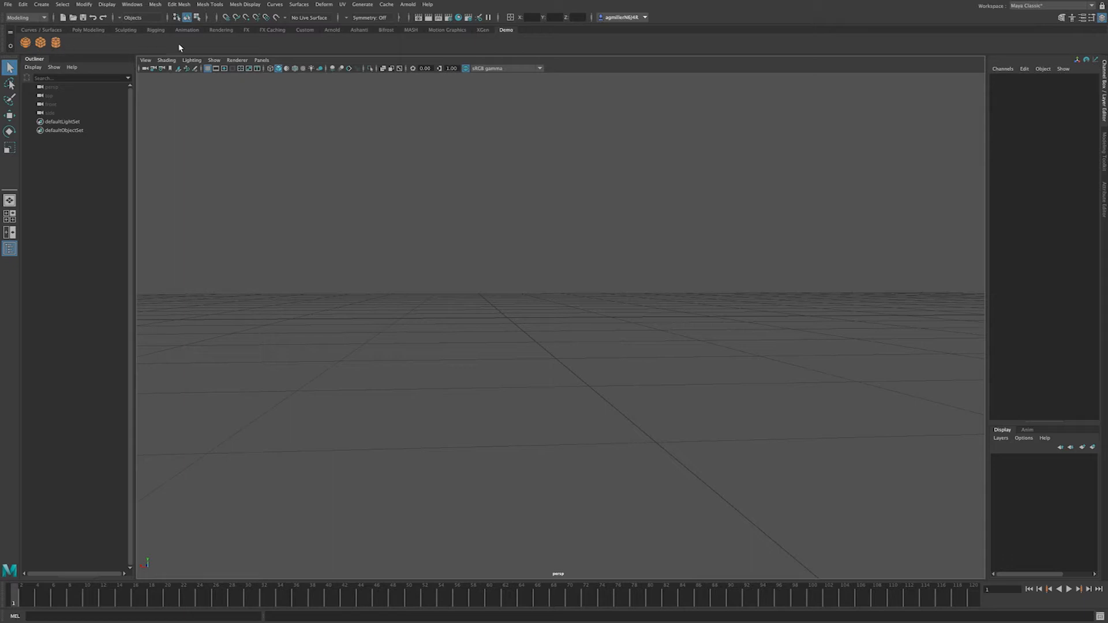
# Step: Add the Mesh Tools > Insert Edge Loop tool to the Demo shelf
pyautogui.moveTo(215, 3)
pyautogui.click(217, 5)
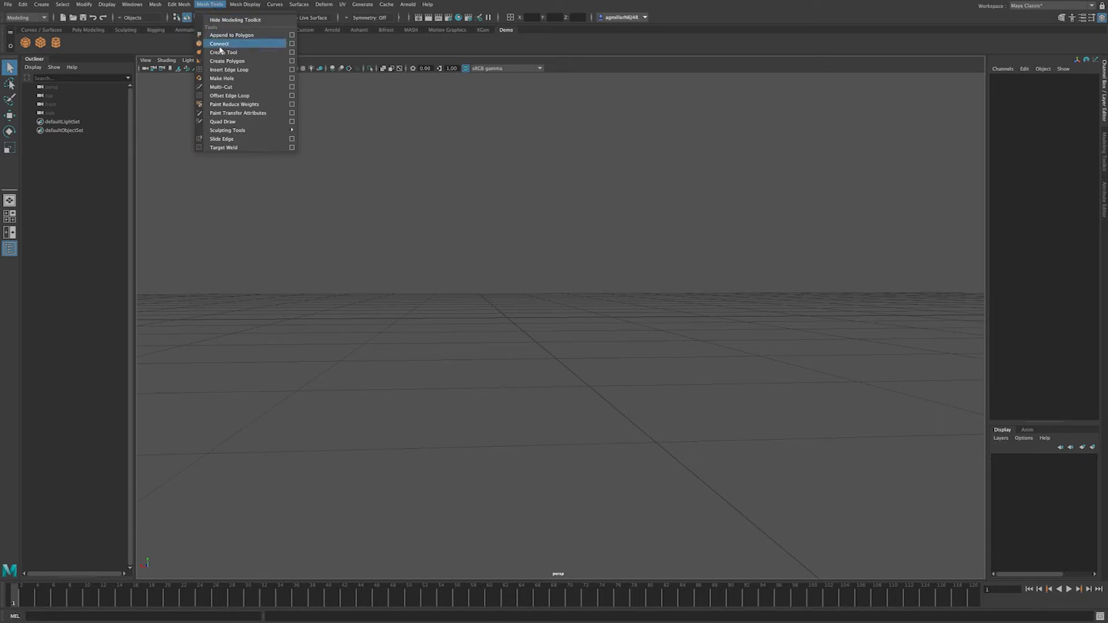
pyautogui.keyDown('ctrl'); pyautogui.keyDown('shift'); pyautogui.click(212, 70); pyautogui.keyUp('shift'); pyautogui.keyUp('ctrl')
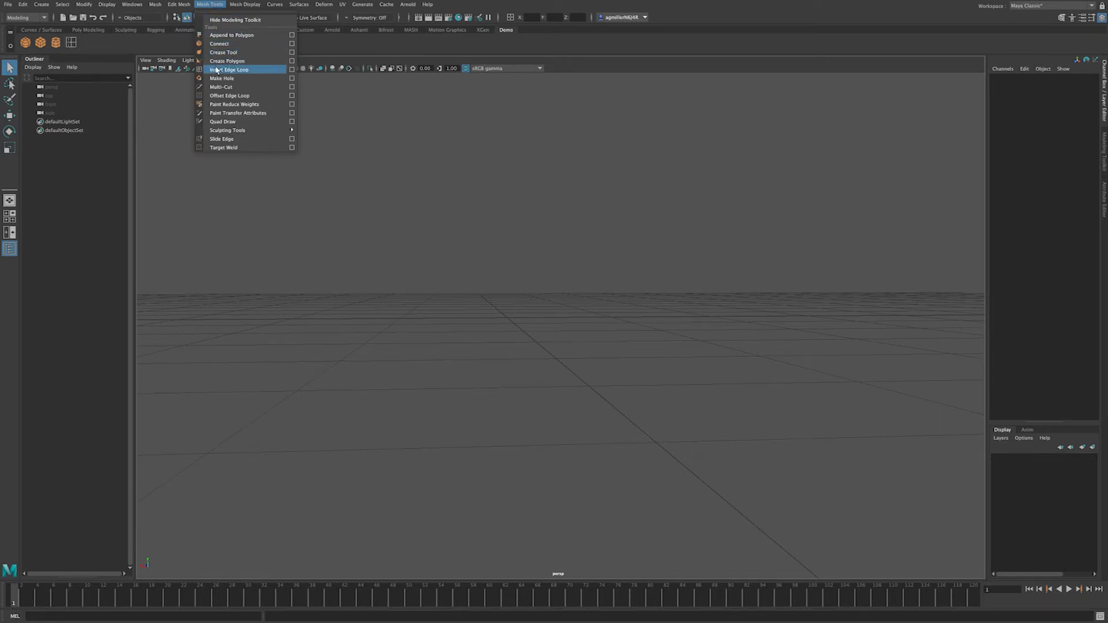
pyautogui.click(116, 52)
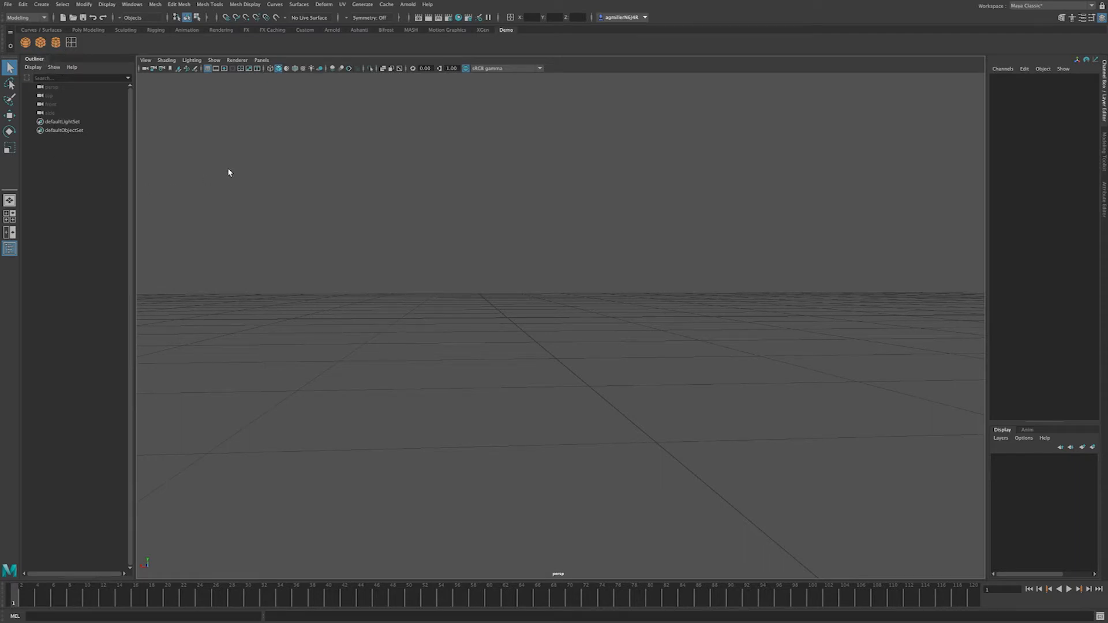
# Step: Create pCube1 from the Demo shelf cube icon and tumble to a low front view
pyautogui.click(40, 43)
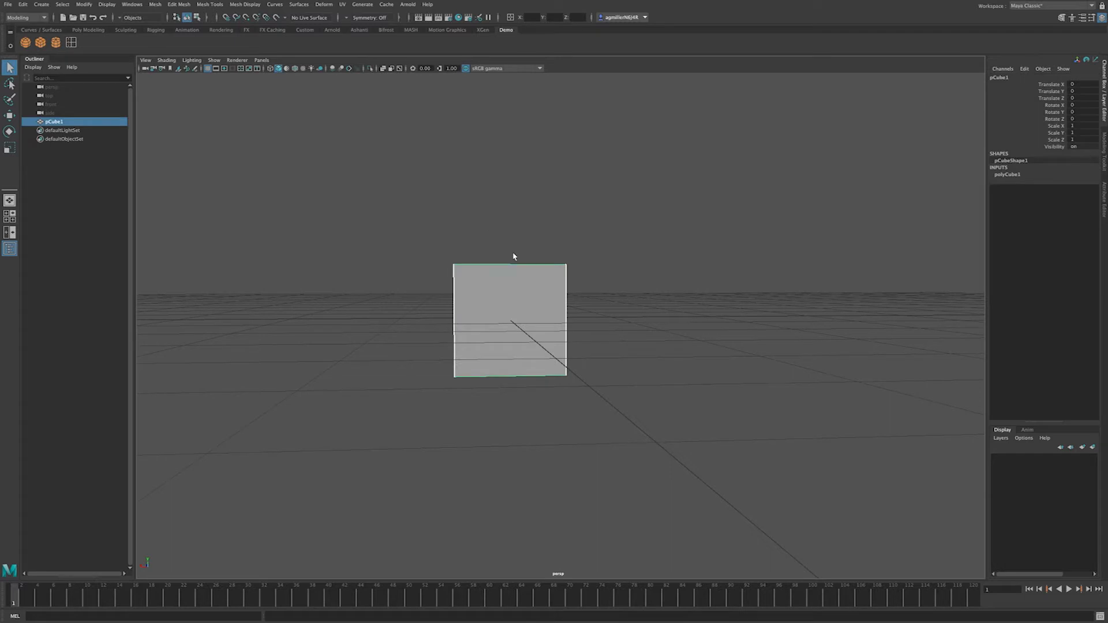
pyautogui.keyDown('alt'); pyautogui.moveTo(478, 282); pyautogui.dragTo(412, 299); pyautogui.keyUp('alt')
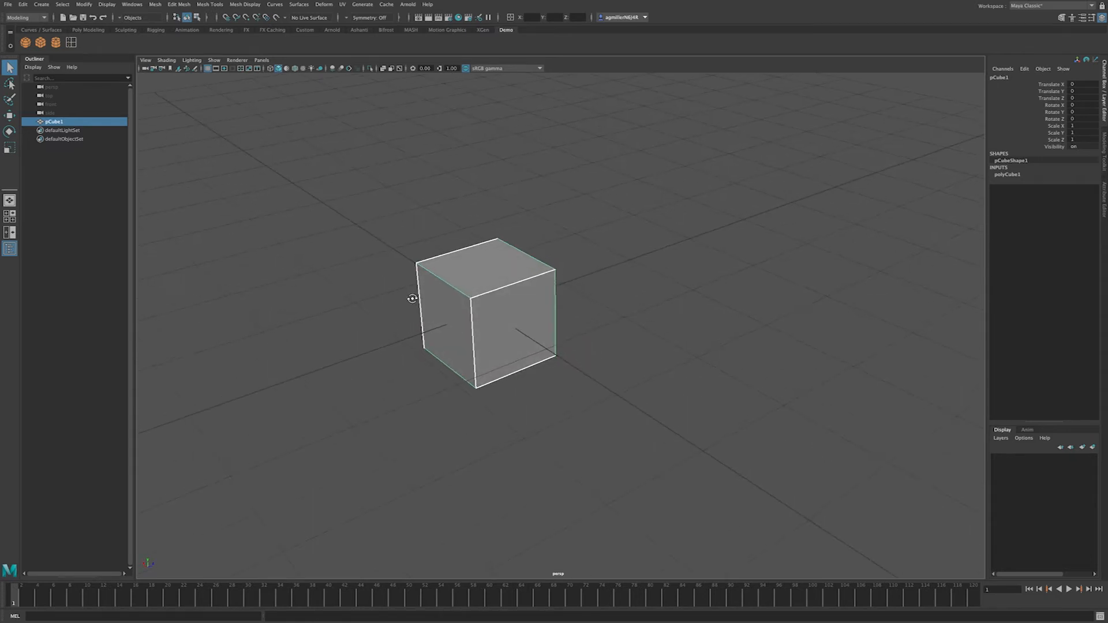
pyautogui.keyDown('alt'); pyautogui.moveTo(412, 299); pyautogui.dragTo(488, 296); pyautogui.keyUp('alt')
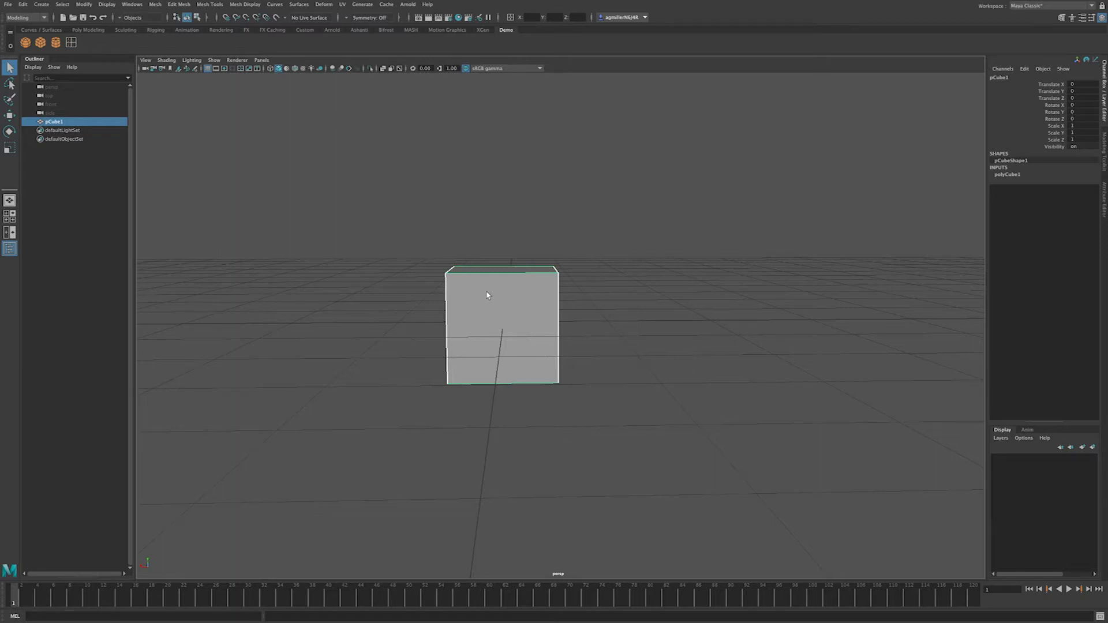
pyautogui.scroll(5, 488, 296)
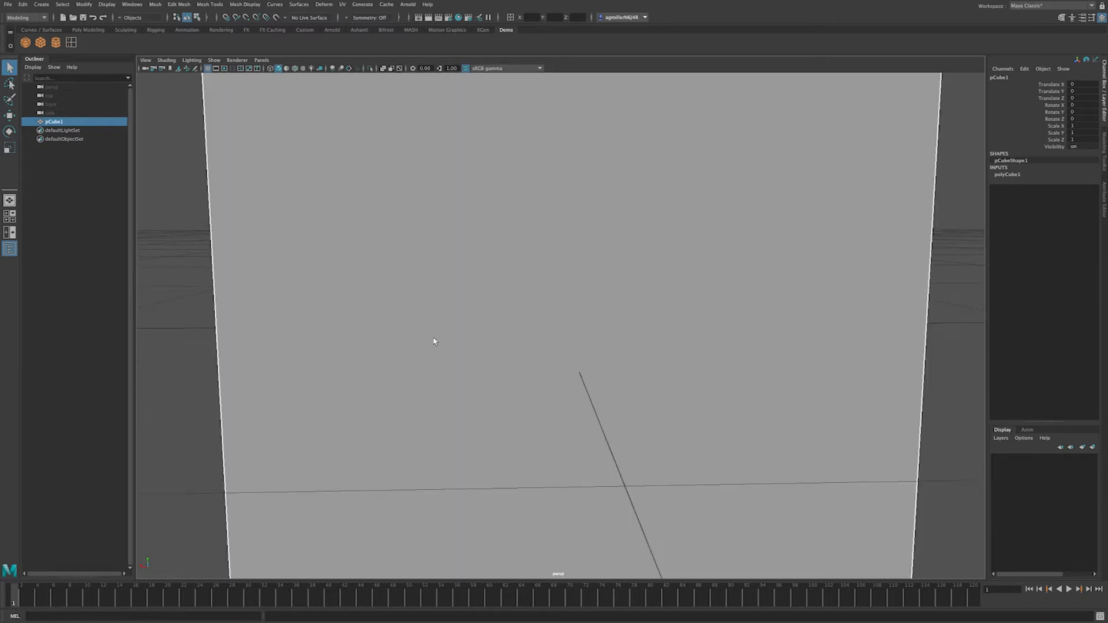
pyautogui.scroll(-5, 427, 342)
pyautogui.keyDown('alt'); pyautogui.moveTo(420, 334); pyautogui.dragTo(485, 339); pyautogui.keyUp('alt')
pyautogui.scroll(5, 484, 339)
pyautogui.scroll(-5, 484, 339)
pyautogui.scroll(5, 484, 339)
pyautogui.scroll(-4, 483, 340)
pyautogui.scroll(5, 484, 340)
pyautogui.scroll(-3, 482, 340)
pyautogui.scroll(5, 481, 342)
pyautogui.scroll(-4, 482, 344)
pyautogui.scroll(4, 482, 344)
pyautogui.scroll(-4, 483, 344)
pyautogui.scroll(-2, 478, 344)
pyautogui.keyDown('alt'); pyautogui.moveTo(478, 344); pyautogui.dragTo(493, 309); pyautogui.keyUp('alt')
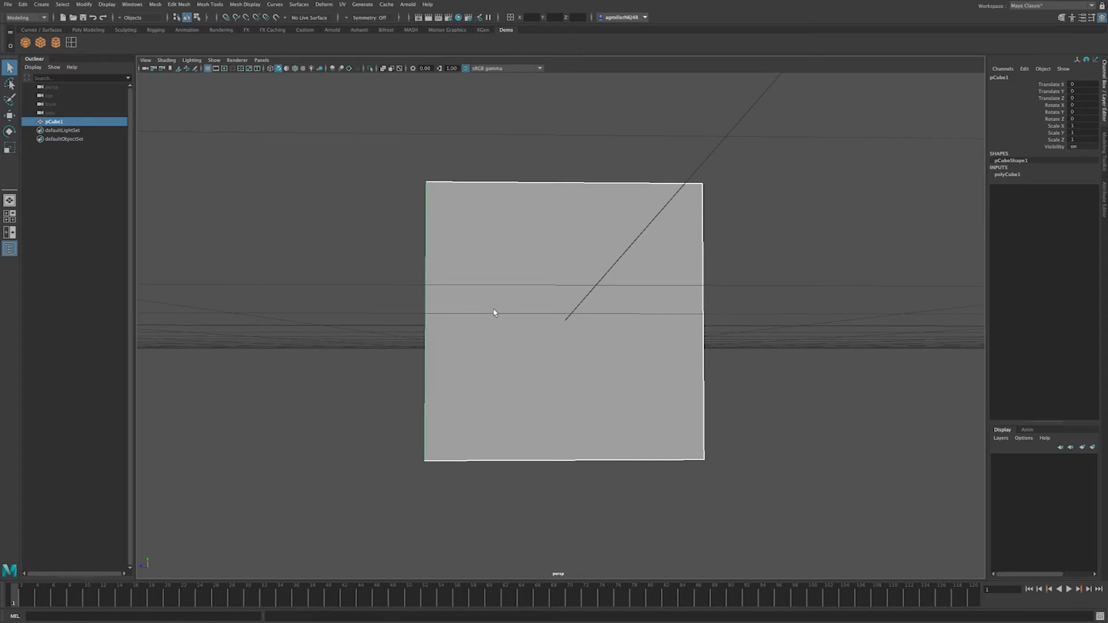
pyautogui.scroll(2, 497, 311)
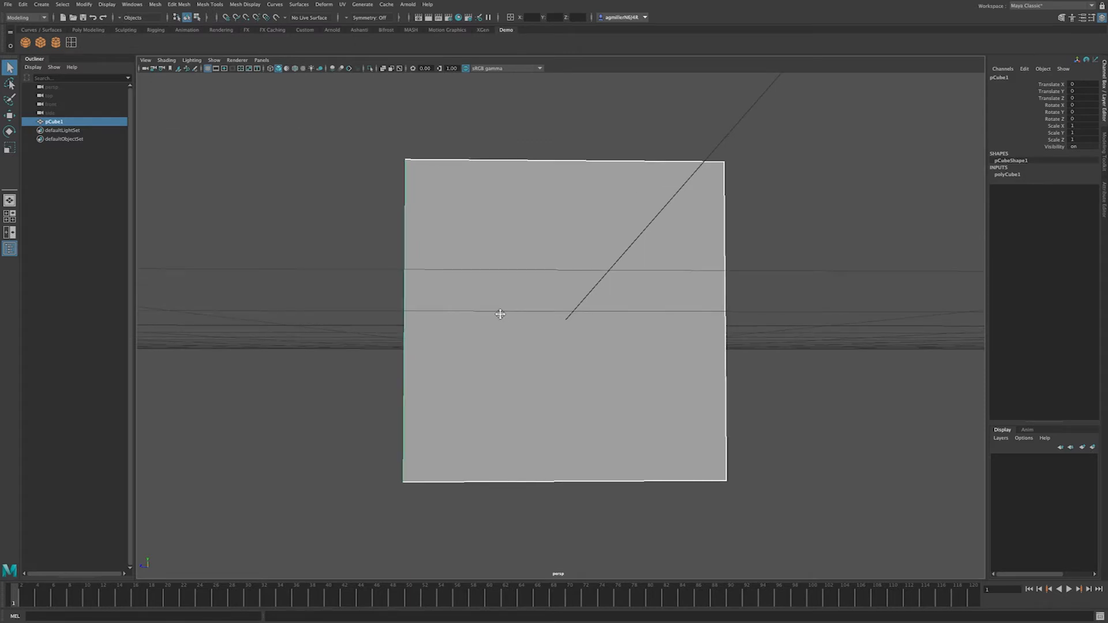
pyautogui.keyDown('alt'); pyautogui.moveTo(499, 314); pyautogui.dragTo(519, 339); pyautogui.keyUp('alt')
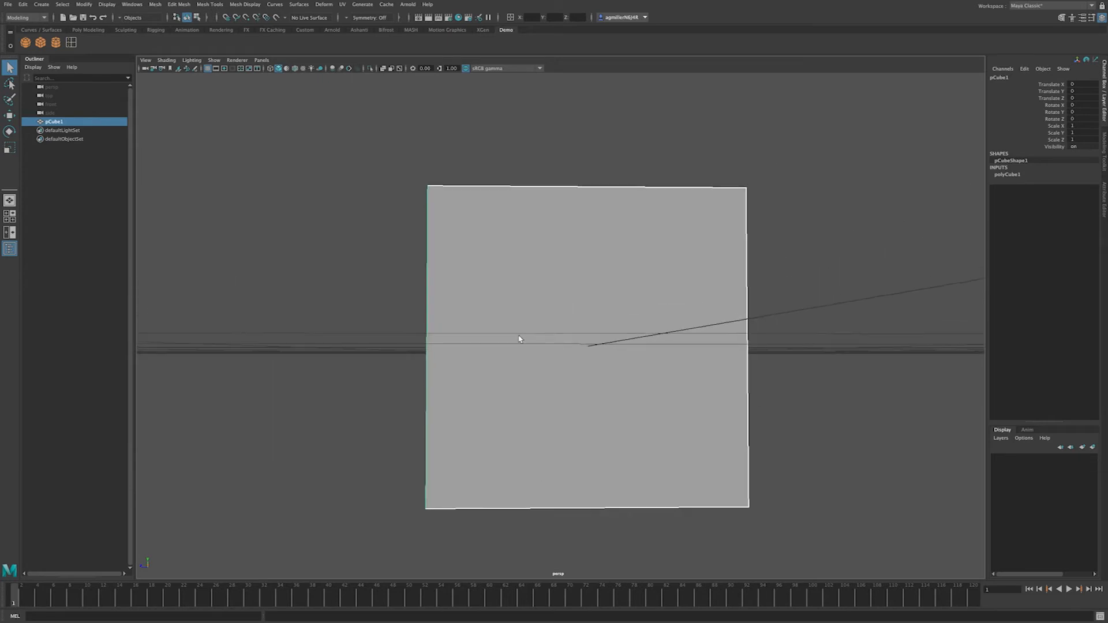
pyautogui.scroll(-2, 595, 363)
pyautogui.scroll(-2, 589, 381)
pyautogui.keyDown('alt'); pyautogui.moveTo(532, 340); pyautogui.dragTo(462, 433); pyautogui.keyUp('alt')
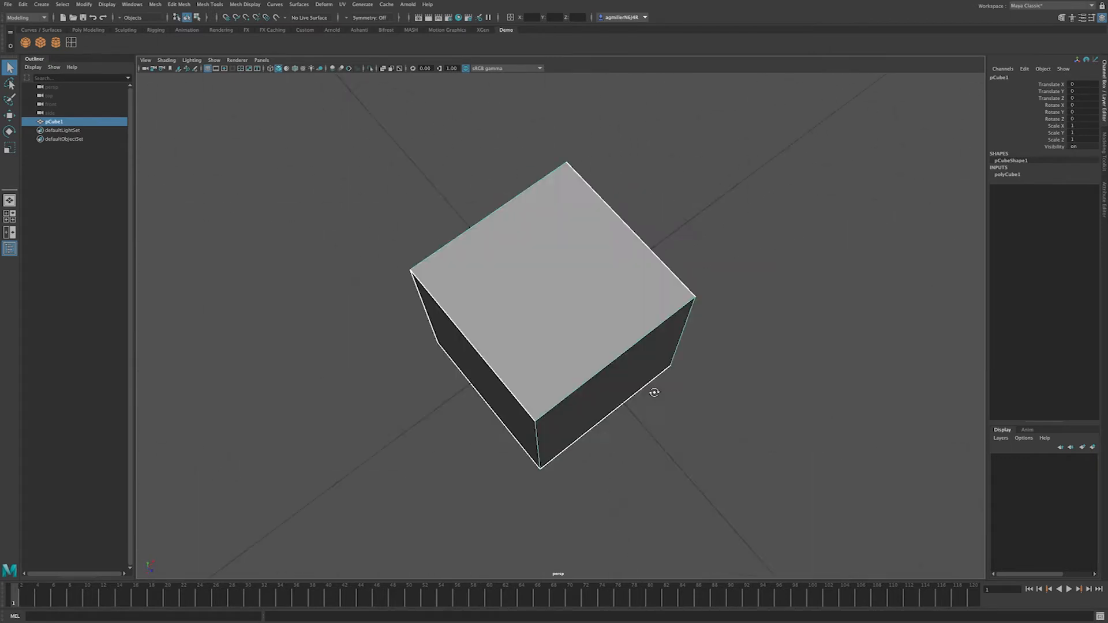
pyautogui.keyDown('alt'); pyautogui.moveTo(574, 327); pyautogui.dragTo(447, 262); pyautogui.keyUp('alt')
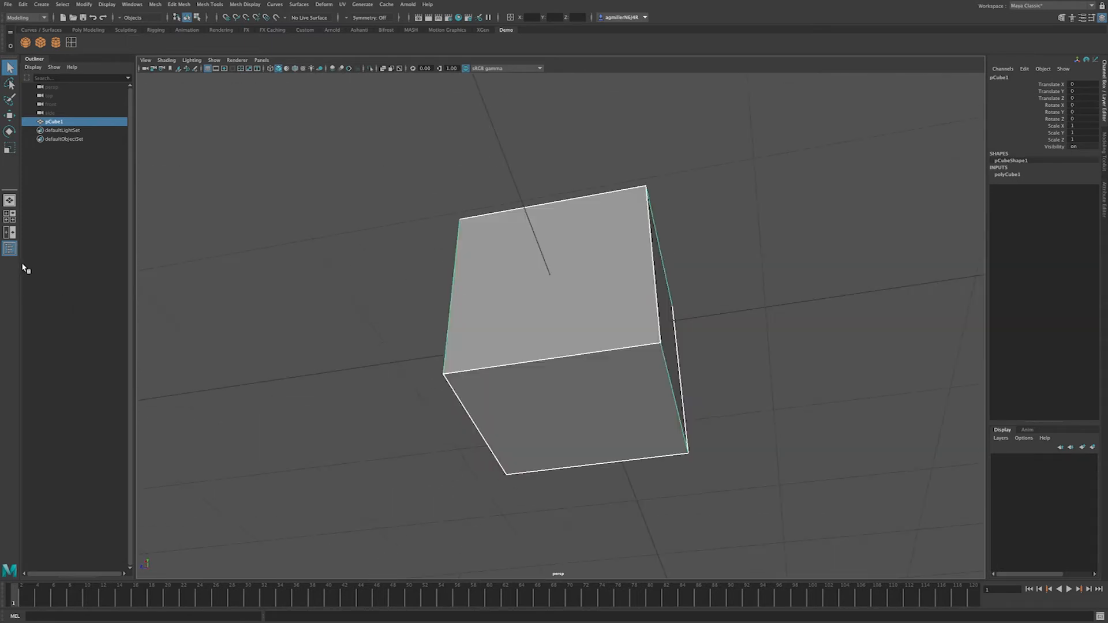
pyautogui.click(9, 217)
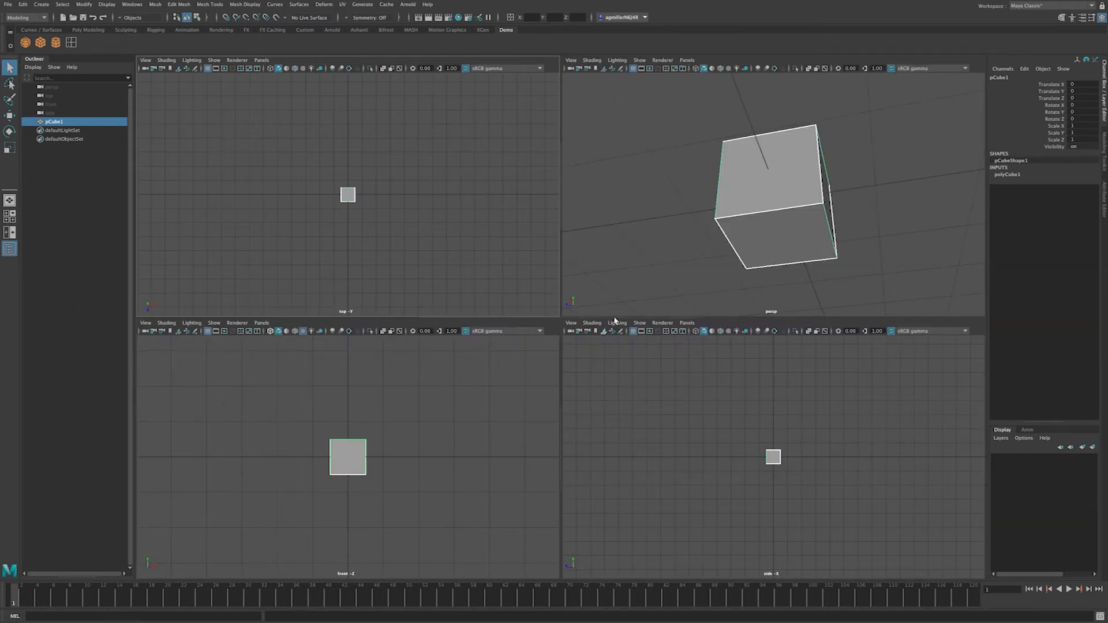
pyautogui.keyDown('alt'); pyautogui.moveTo(791, 225); pyautogui.dragTo(772, 210); pyautogui.keyUp('alt')
pyautogui.keyDown('alt'); pyautogui.moveTo(371, 213); pyautogui.dragTo(366, 223); pyautogui.keyUp('alt')
pyautogui.scroll(15, 388, 226)
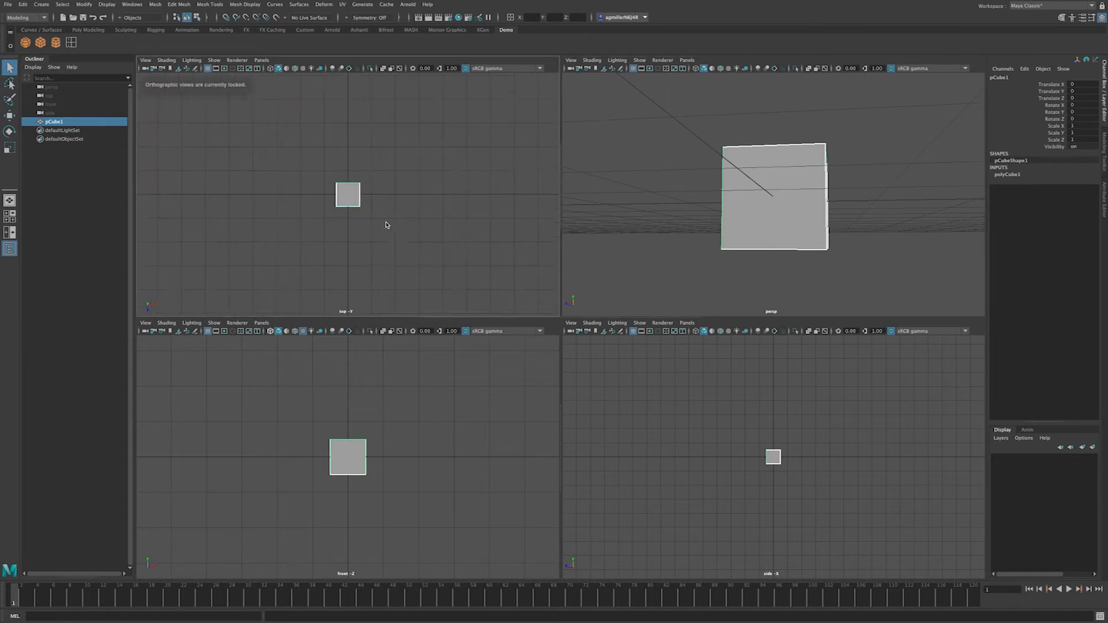
pyautogui.scroll(-13, 381, 230)
pyautogui.keyDown('alt'); pyautogui.moveTo(381, 230); pyautogui.dragTo(404, 208, button='middle'); pyautogui.keyUp('alt')
pyautogui.scroll(-8, 420, 424)
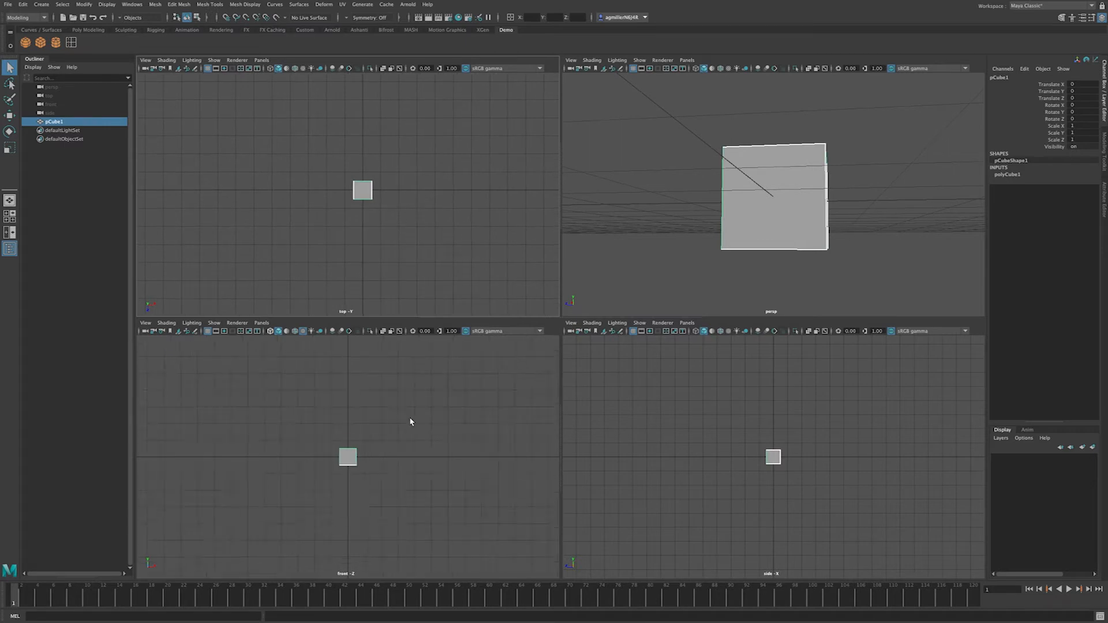
pyautogui.scroll(3, 373, 218)
pyautogui.scroll(4, 387, 431)
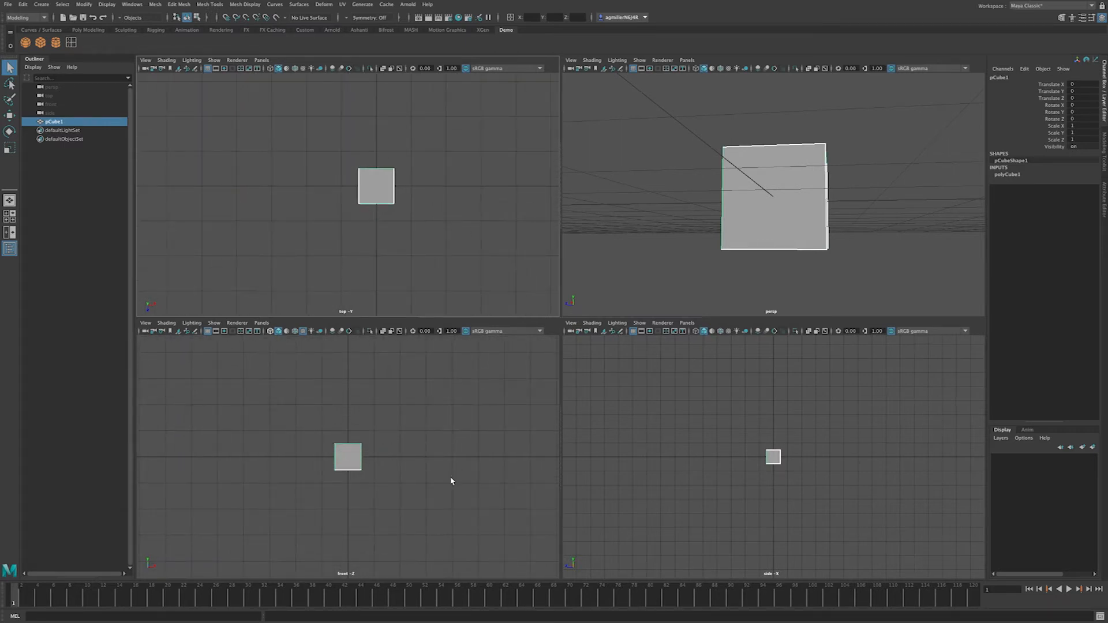
pyautogui.keyDown('alt'); pyautogui.moveTo(350, 446); pyautogui.dragTo(401, 425, button='middle'); pyautogui.keyUp('alt')
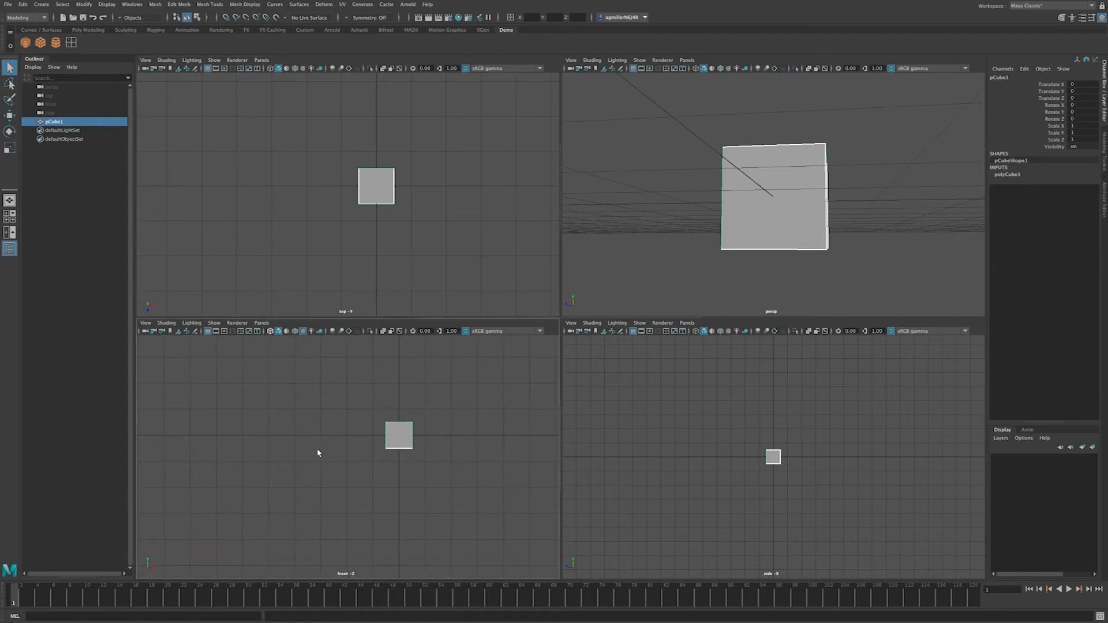
pyautogui.keyDown('alt'); pyautogui.moveTo(343, 433); pyautogui.dragTo(325, 465, button='middle'); pyautogui.keyUp('alt')
pyautogui.keyDown('alt'); pyautogui.moveTo(757, 454); pyautogui.dragTo(723, 452, button='middle'); pyautogui.keyUp('alt')
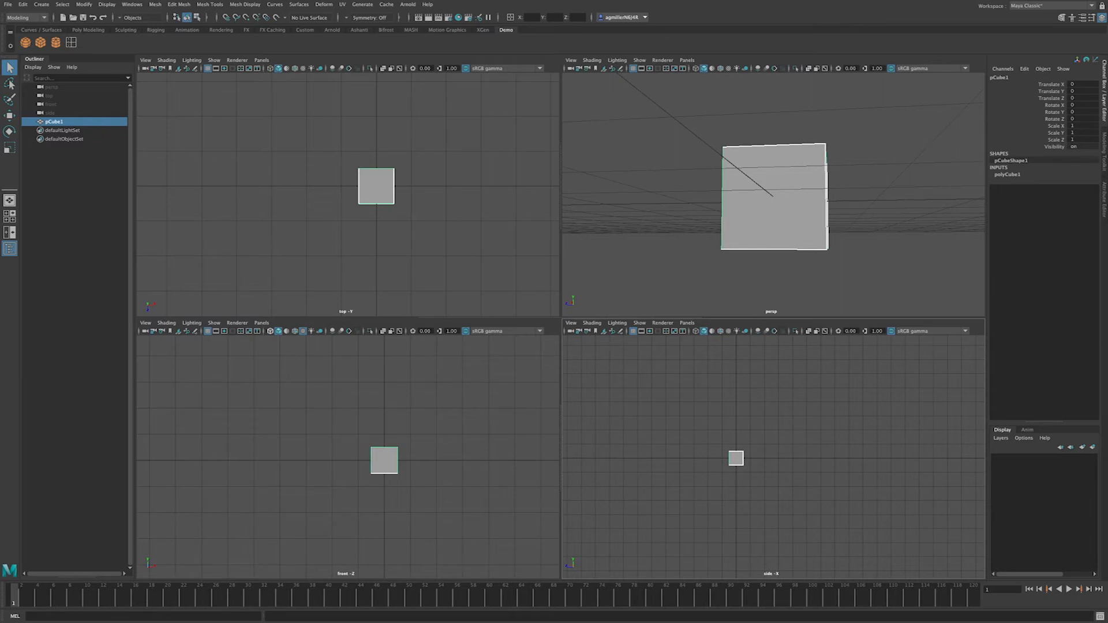
pyautogui.click(9, 200)
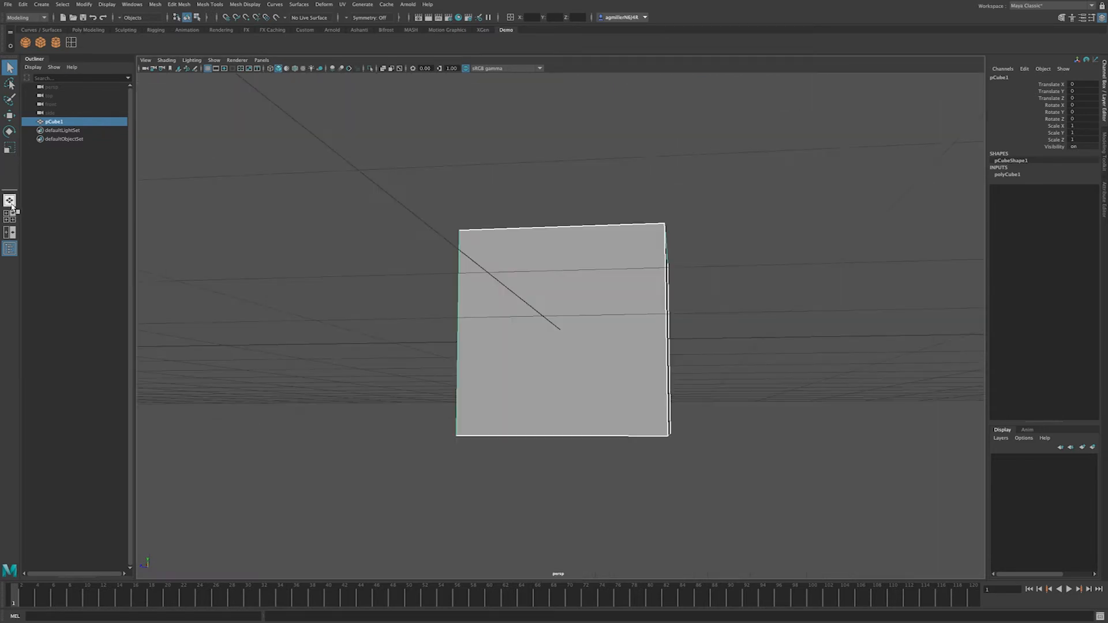
# Step: Switch the viewport to Right View of pCube1 through the hotbox
pyautogui.keyDown('alt'); pyautogui.moveTo(552, 288); pyautogui.dragTo(516, 299); pyautogui.keyUp('alt')
pyautogui.scroll(-3, 584, 302)
pyautogui.scroll(2, 583, 302)
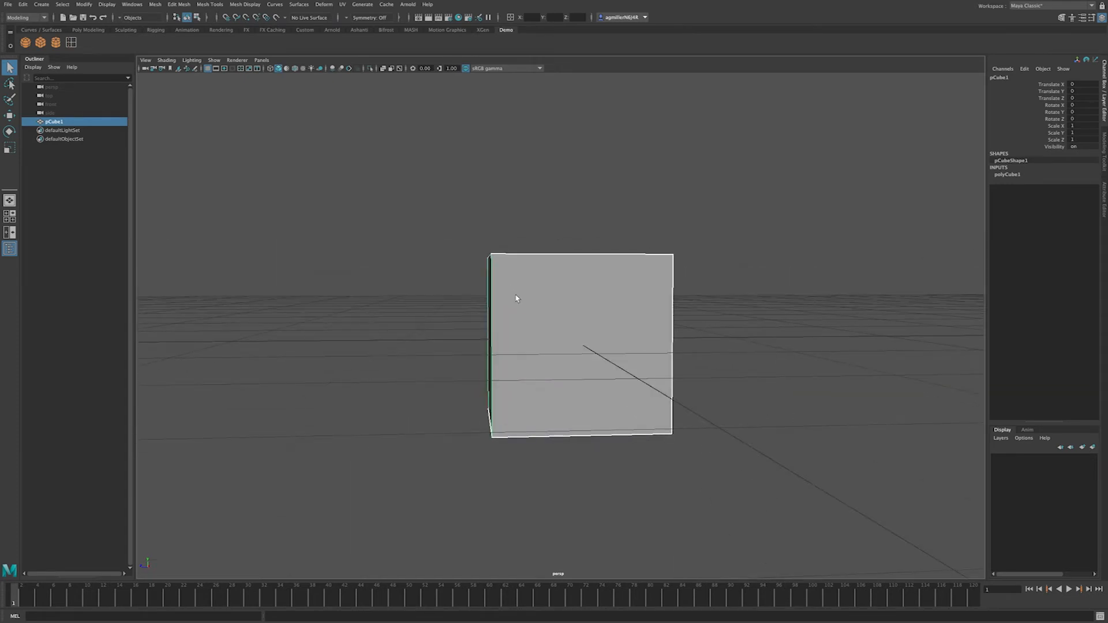
pyautogui.press('space')
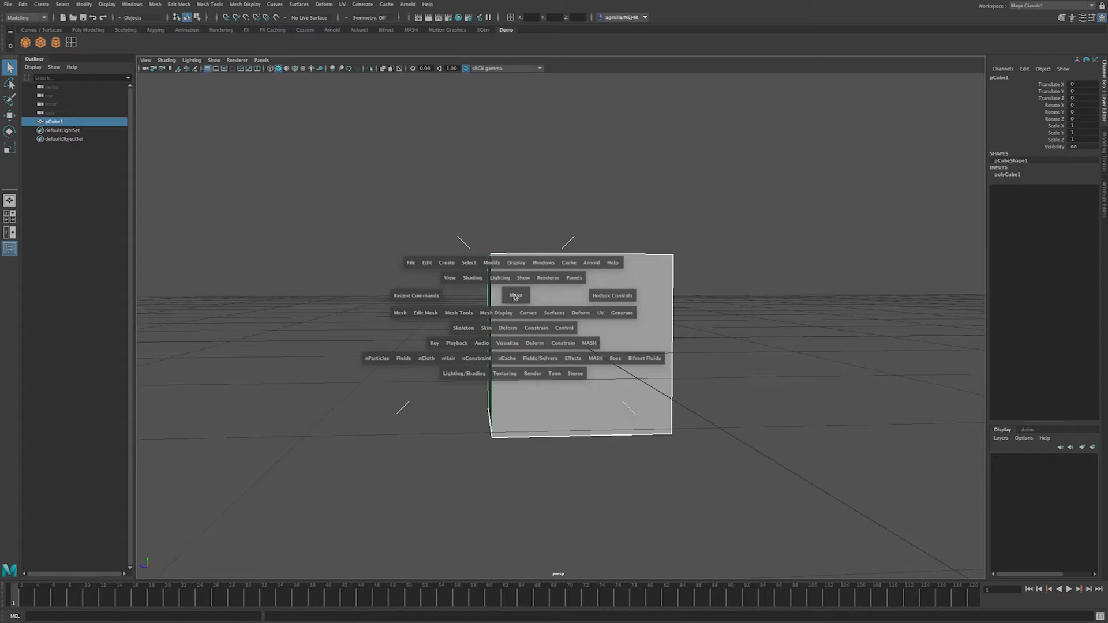
pyautogui.click(508, 301)
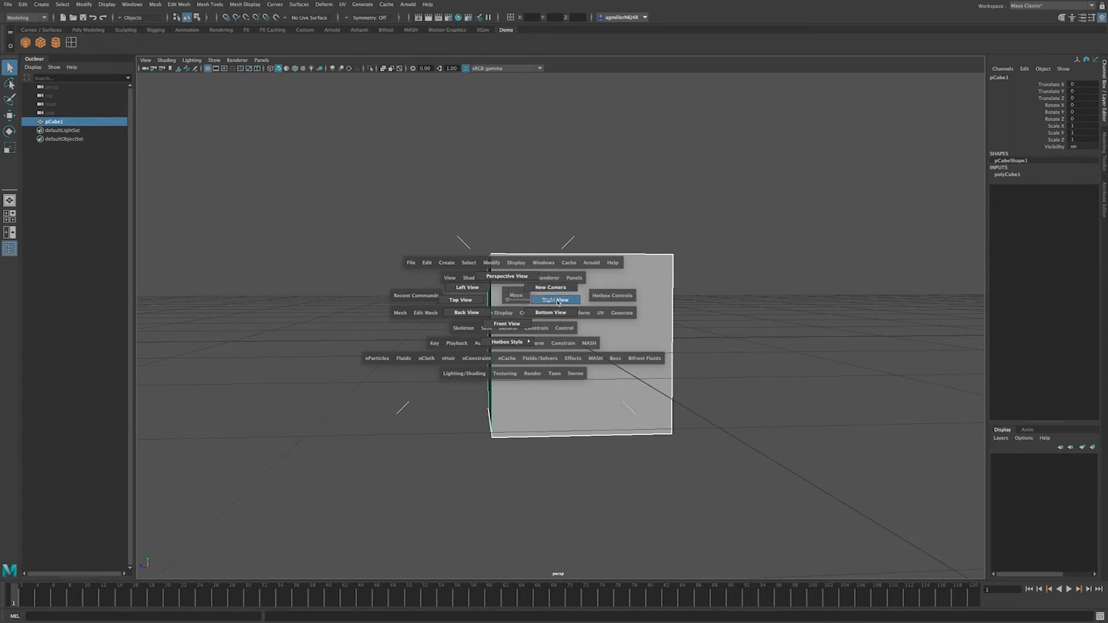
pyautogui.moveTo(559, 302); pyautogui.dragTo(558, 302)
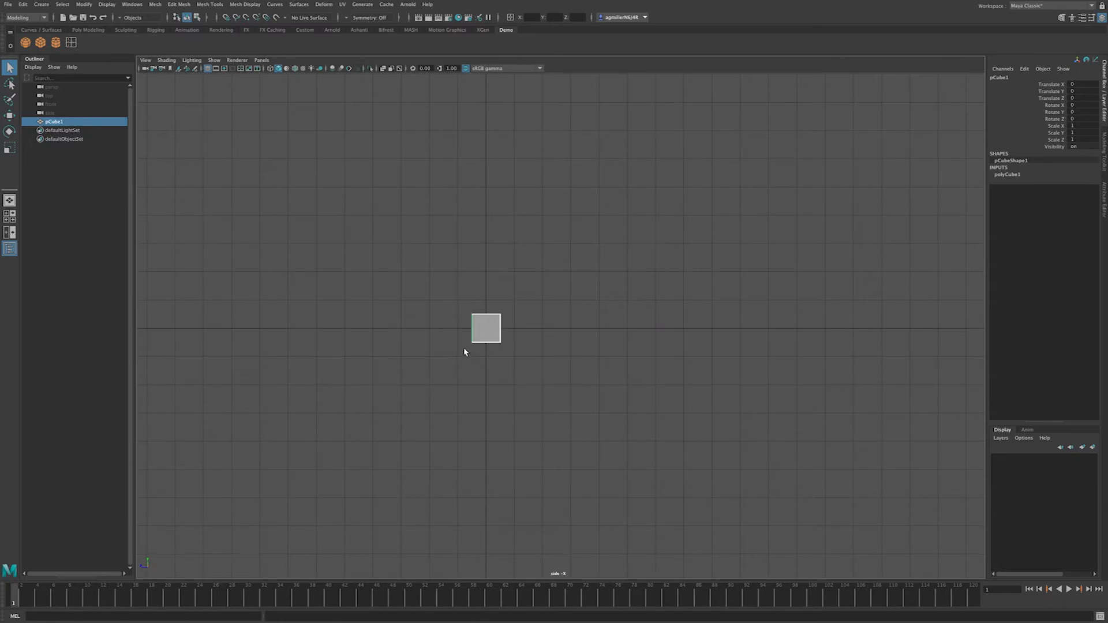
# Step: Pan and zoom the side view around pCube1, dismissing the hotbox camera list
pyautogui.scroll(5, 466, 343)
pyautogui.press('space')
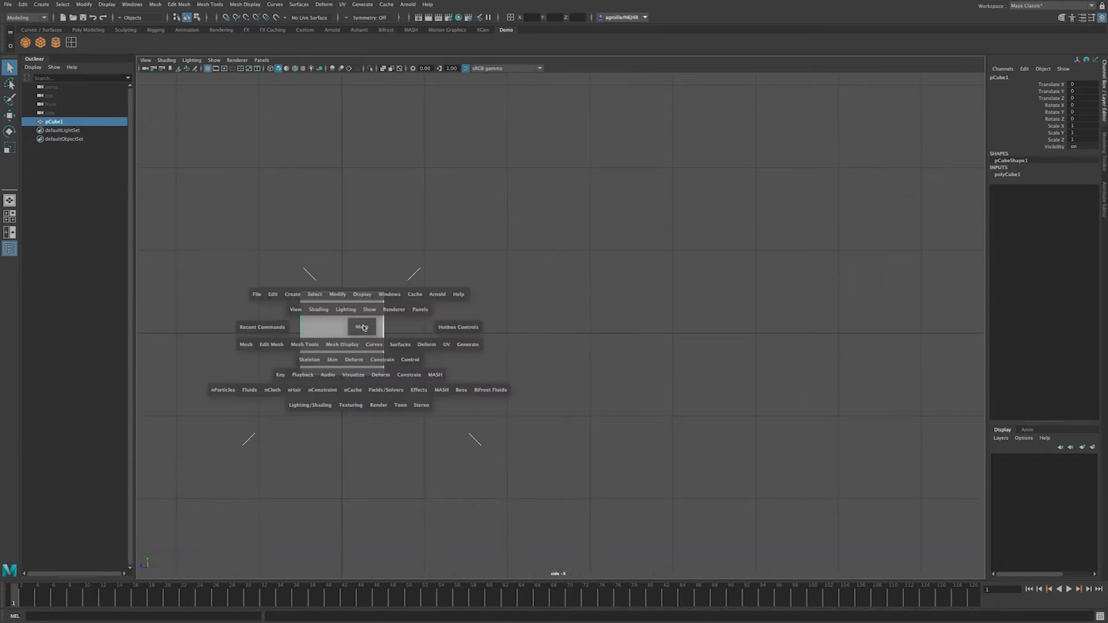
pyautogui.keyDown('alt'); pyautogui.moveTo(348, 324); pyautogui.dragTo(584, 302, button='middle'); pyautogui.keyUp('alt')
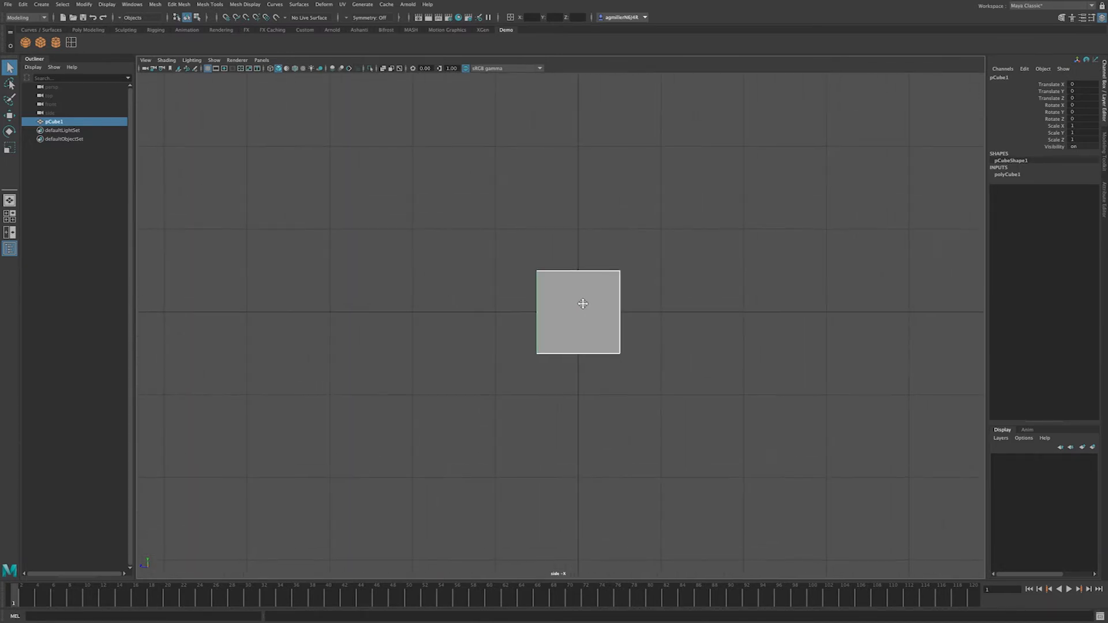
pyautogui.scroll(2, 577, 313)
pyautogui.scroll(3, 576, 312)
pyautogui.scroll(-6, 581, 313)
pyautogui.scroll(2, 582, 314)
pyautogui.scroll(3, 583, 315)
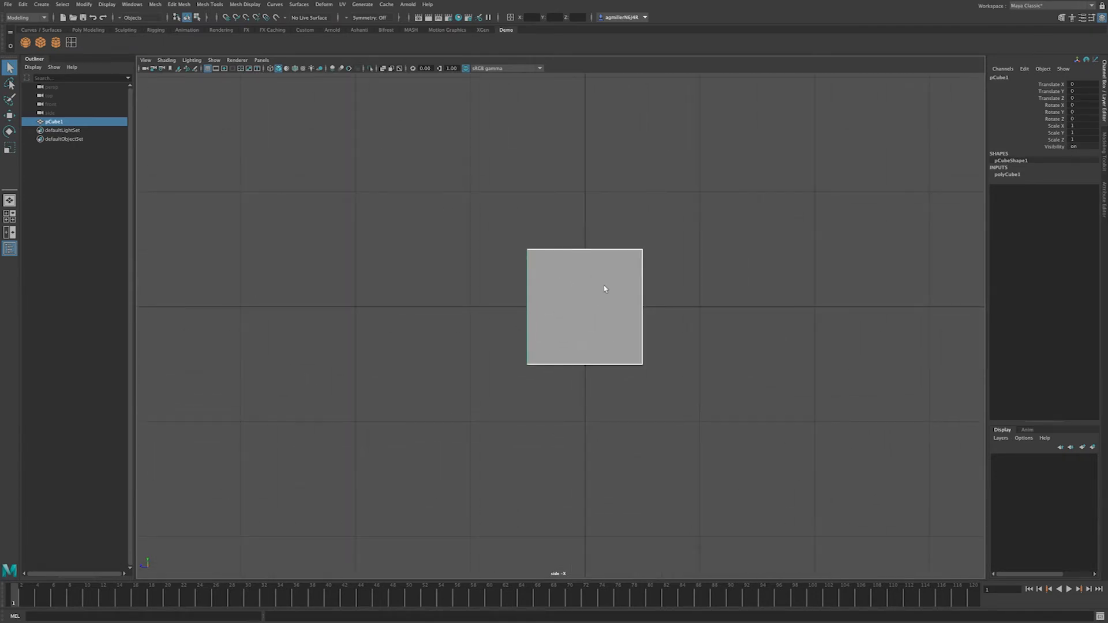
pyautogui.keyDown('alt'); pyautogui.moveTo(574, 297); pyautogui.dragTo(513, 308, button='middle'); pyautogui.keyUp('alt')
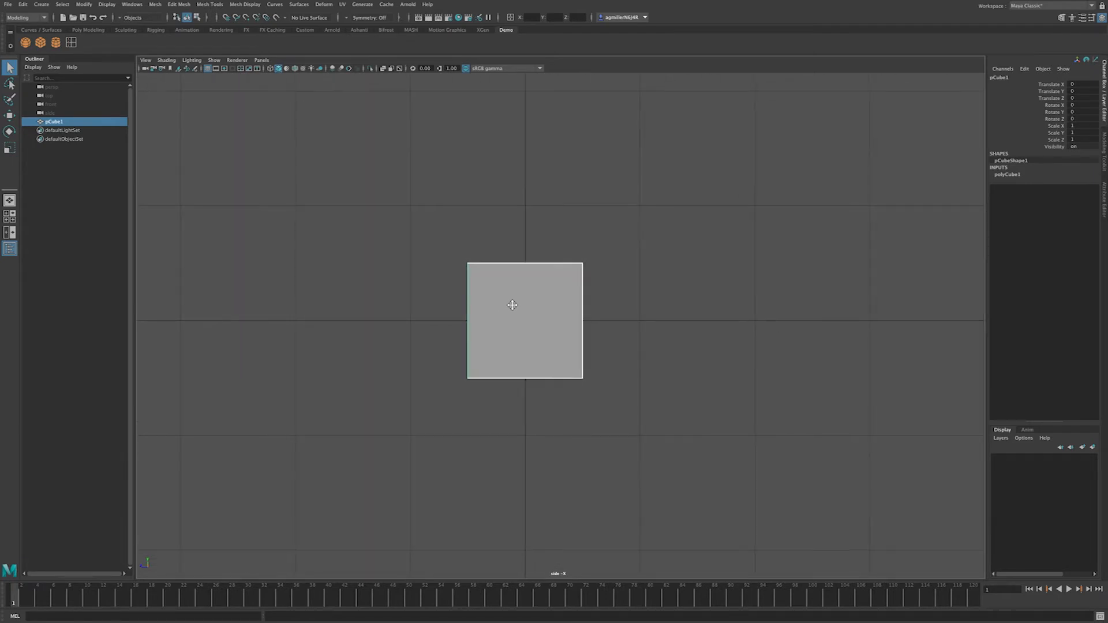
pyautogui.press('space')
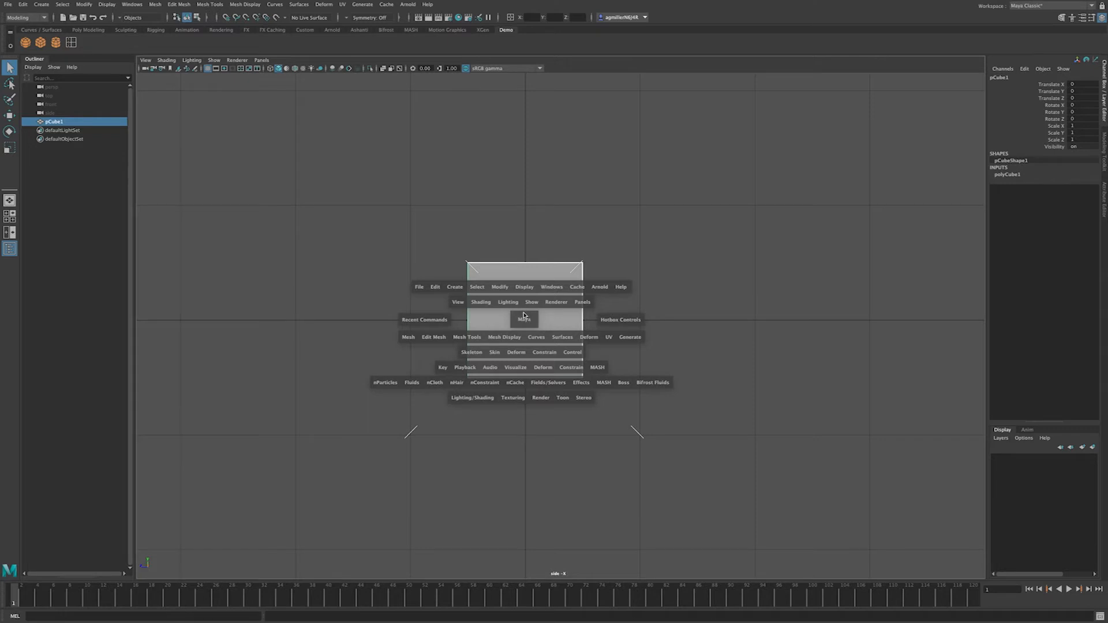
pyautogui.moveTo(523, 316); pyautogui.dragTo(523, 317)
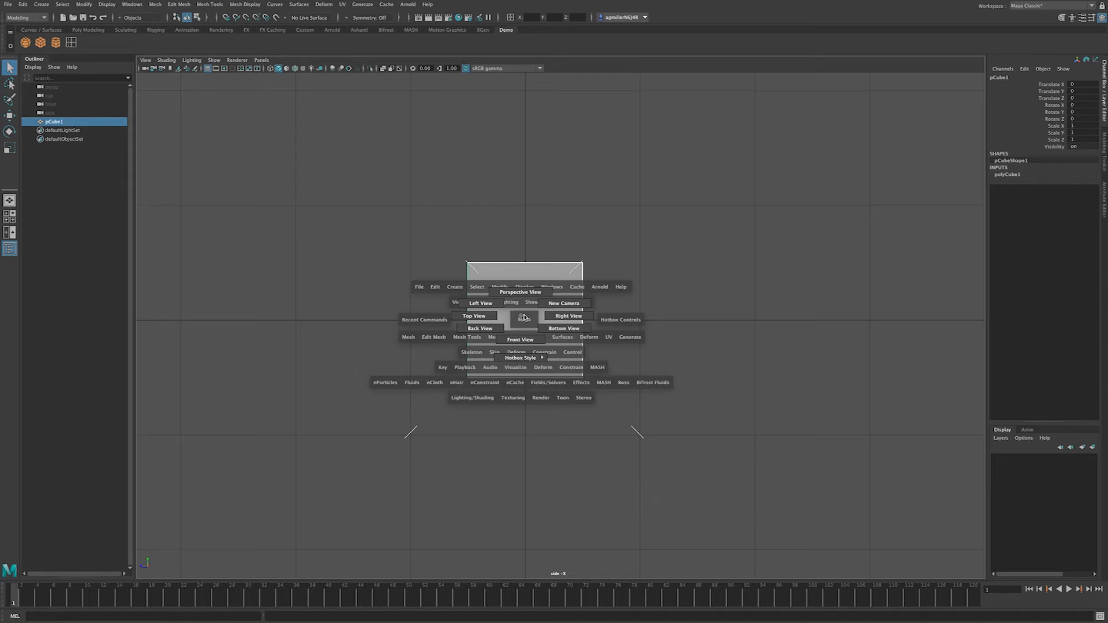
pyautogui.moveTo(523, 317); pyautogui.dragTo(522, 318)
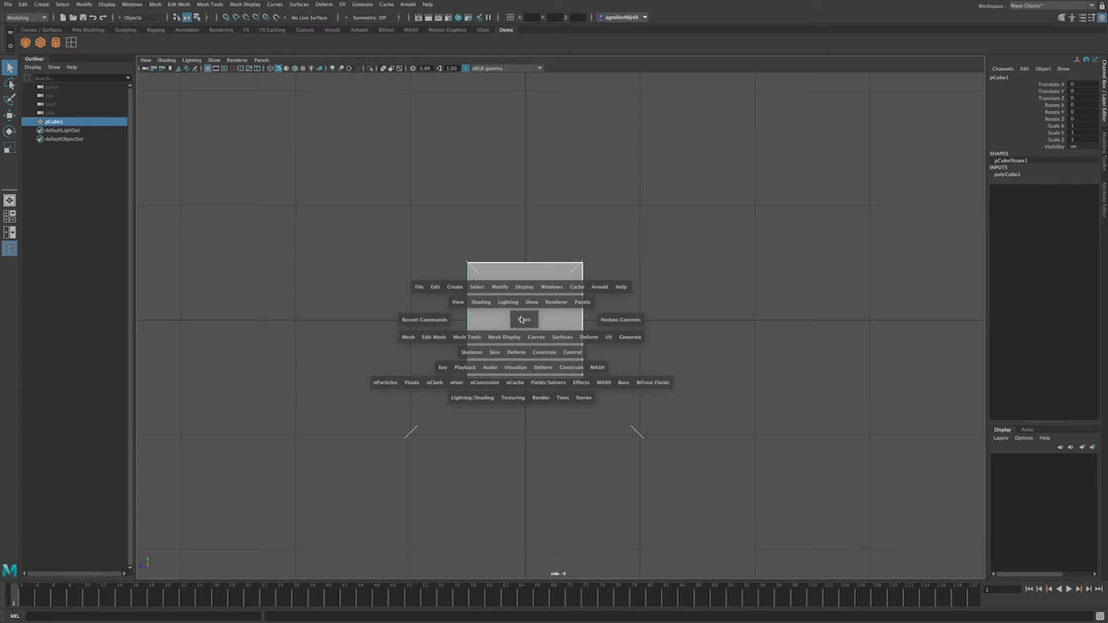
pyautogui.press('space')
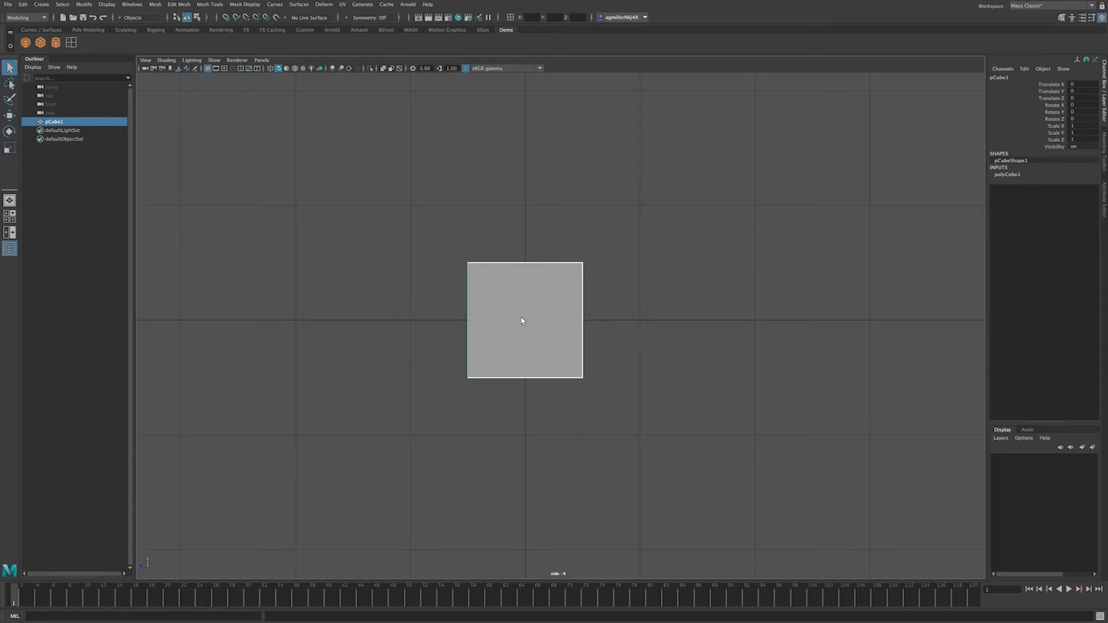
# Step: Enlarge and reframe pCube1 in the locked side view
pyautogui.keyDown('alt'); pyautogui.moveTo(516, 324); pyautogui.dragTo(570, 354, button='middle'); pyautogui.keyUp('alt')
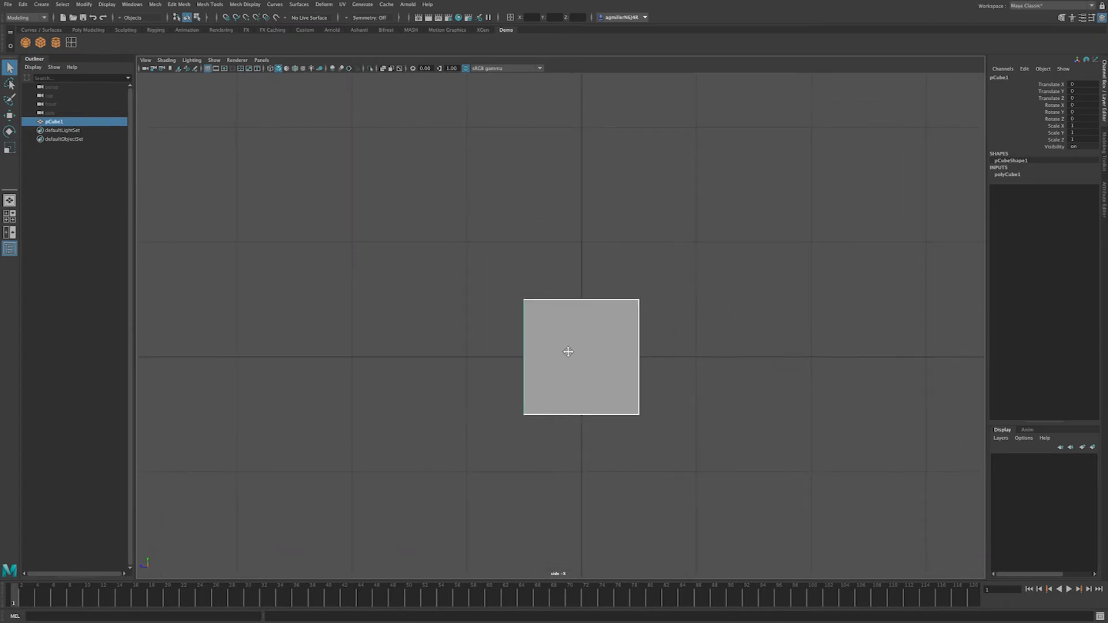
pyautogui.scroll(3, 564, 357)
pyautogui.scroll(3, 559, 357)
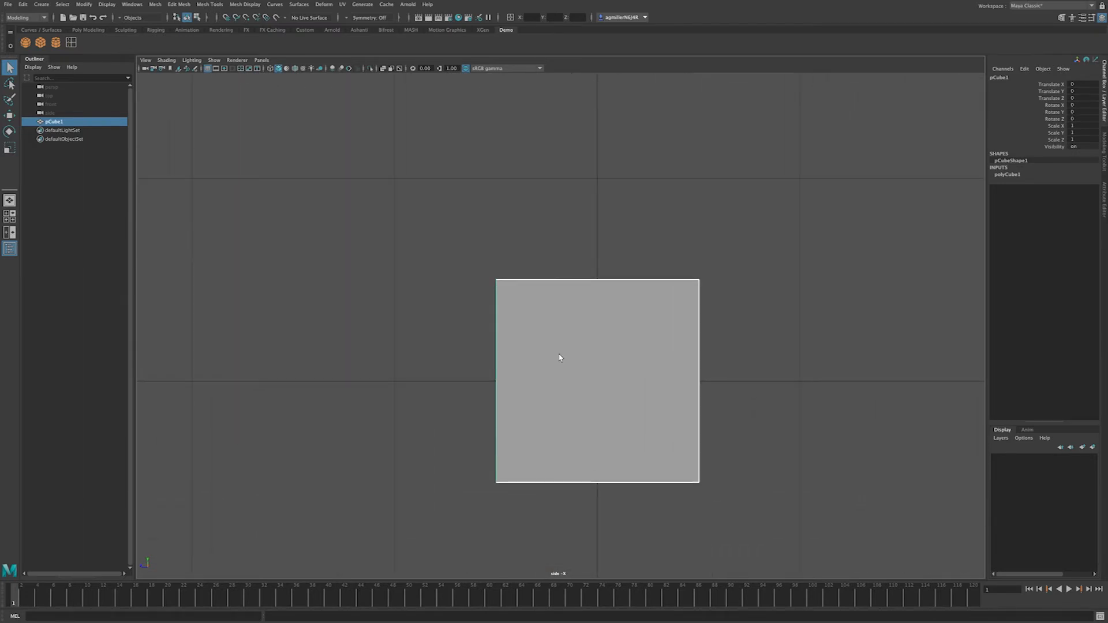
pyautogui.keyDown('alt'); pyautogui.moveTo(600, 421); pyautogui.dragTo(566, 366, button='middle'); pyautogui.keyUp('alt')
pyautogui.scroll(-10, 565, 369)
pyautogui.scroll(7, 565, 370)
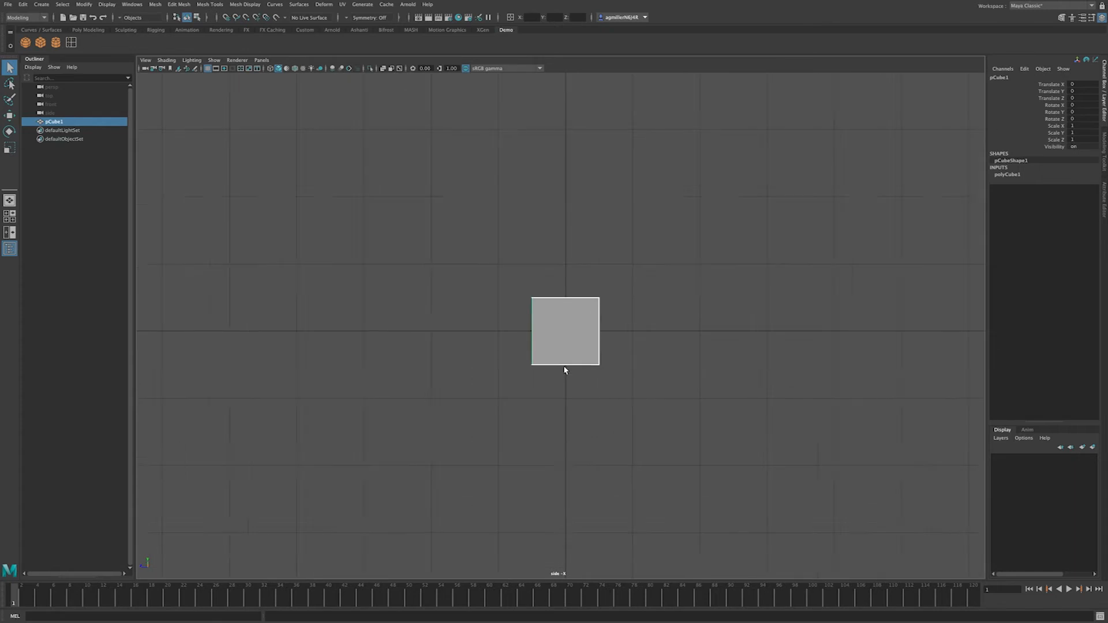
pyautogui.scroll(1, 559, 367)
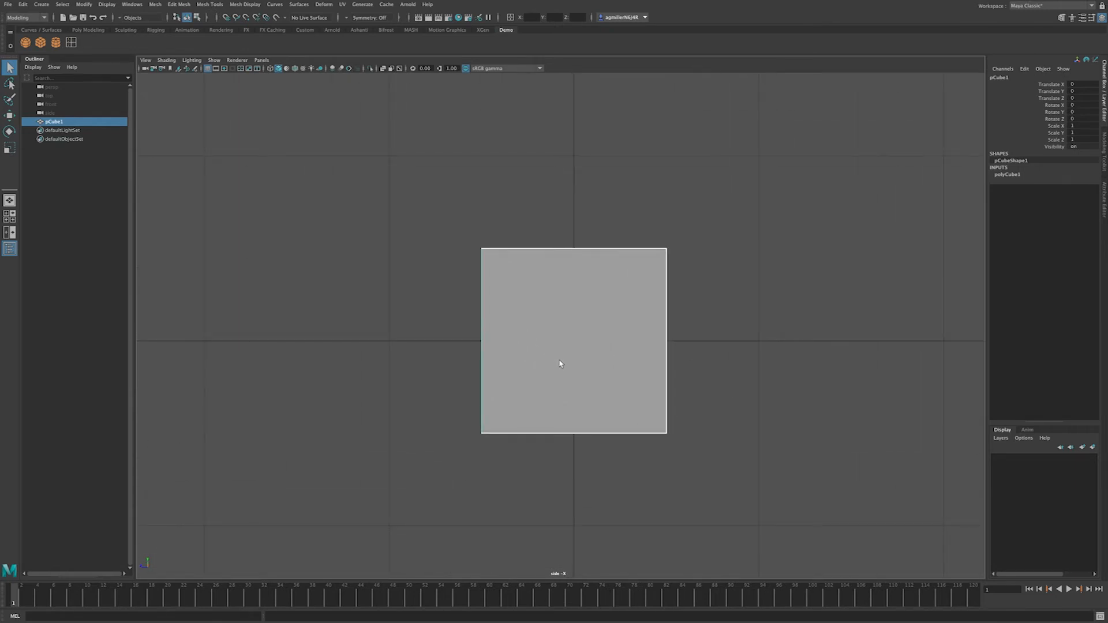
pyautogui.keyDown('alt'); pyautogui.moveTo(556, 351); pyautogui.dragTo(556, 352); pyautogui.keyUp('alt')
# Step: Return to single Perspective layout, delete pCube1 and create a polygon sphere
pyautogui.click(10, 202)
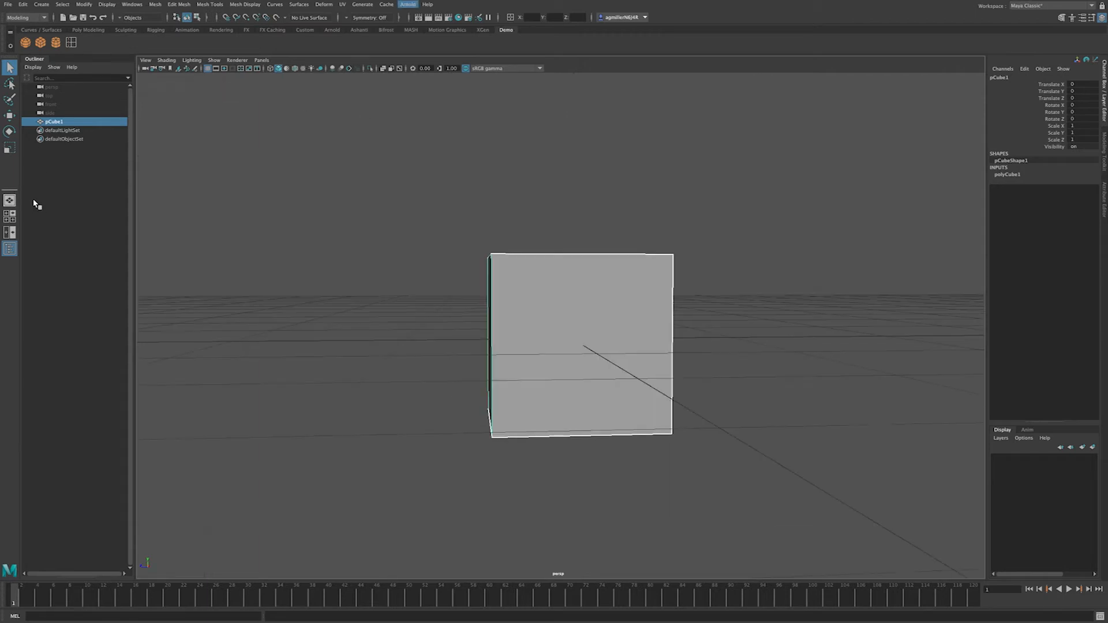
pyautogui.keyDown('alt'); pyautogui.moveTo(527, 250); pyautogui.dragTo(570, 284); pyautogui.keyUp('alt')
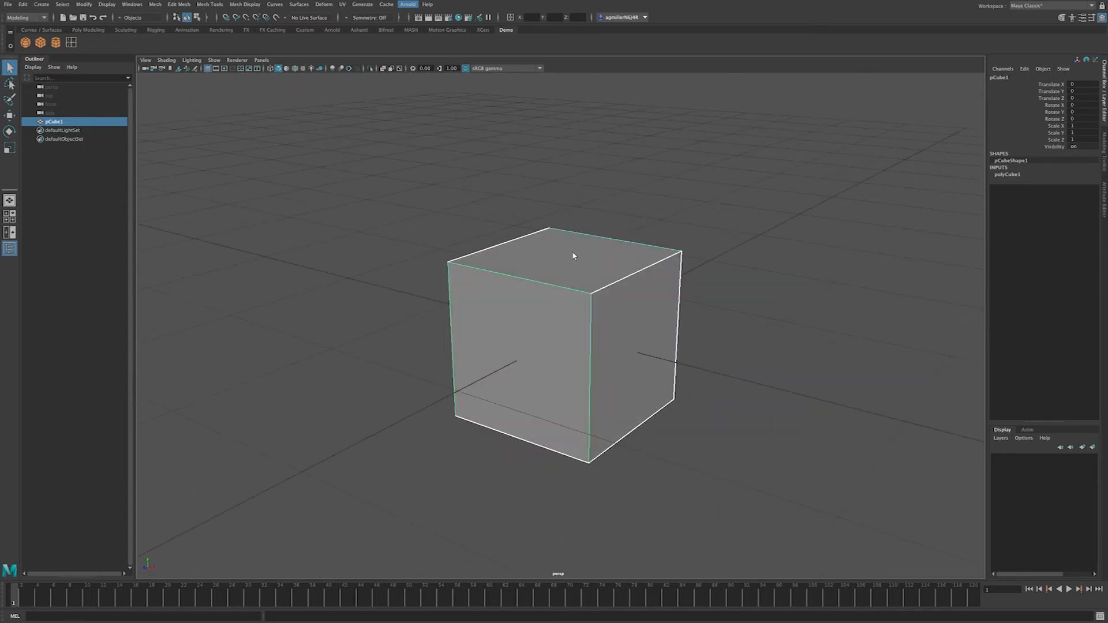
pyautogui.press('Delete')
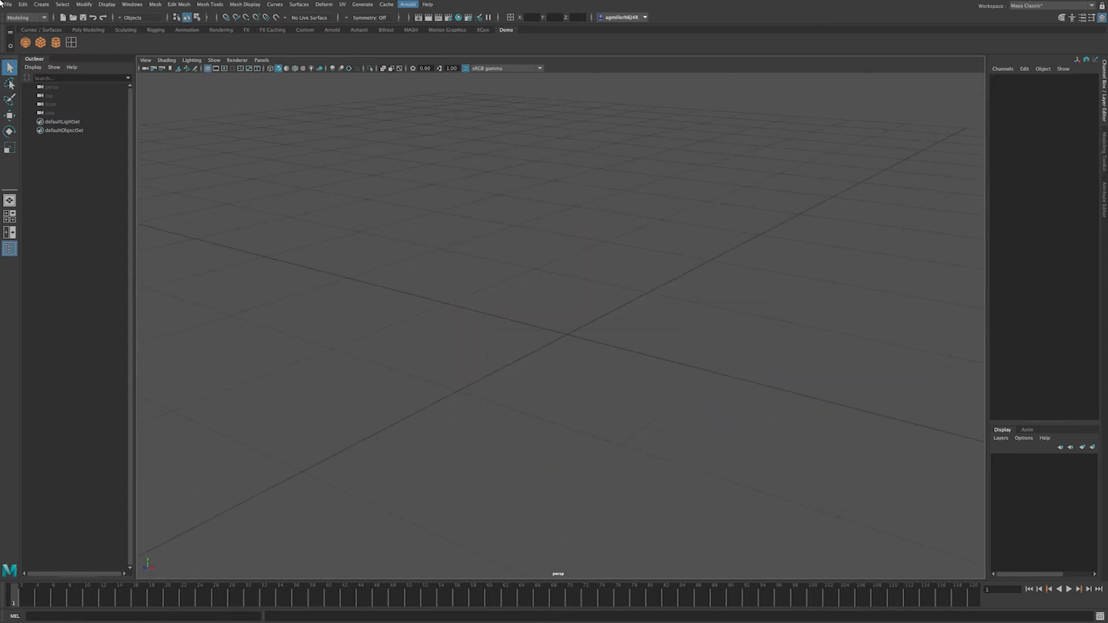
pyautogui.click(27, 42)
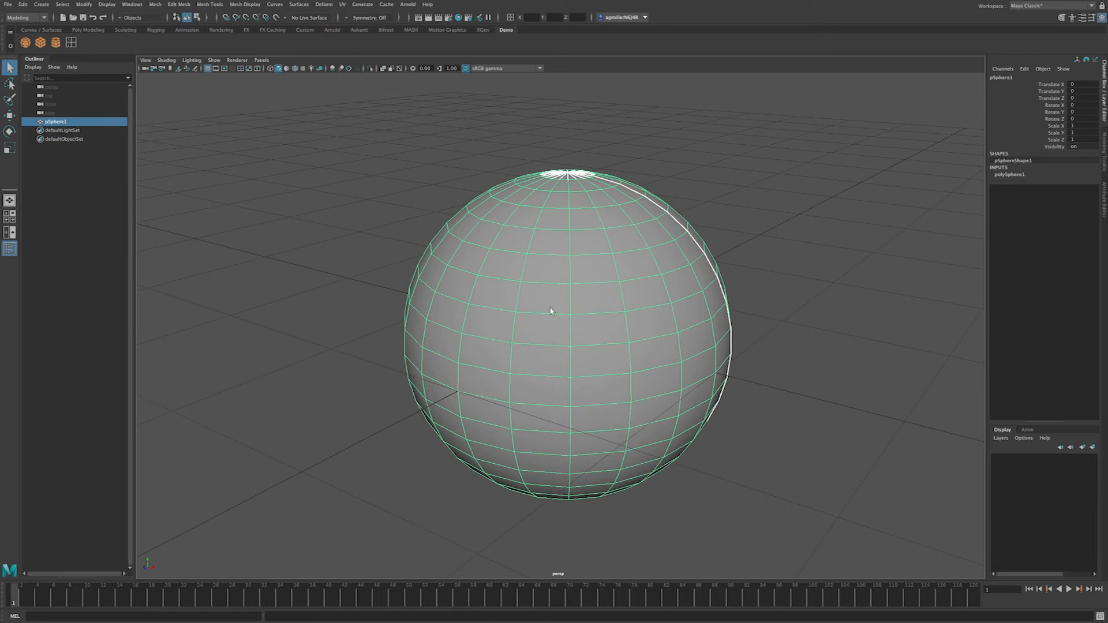
# Step: Switch pSphere1's view to the Right side camera via the hotbox and adjust the zoom
pyautogui.press('space')
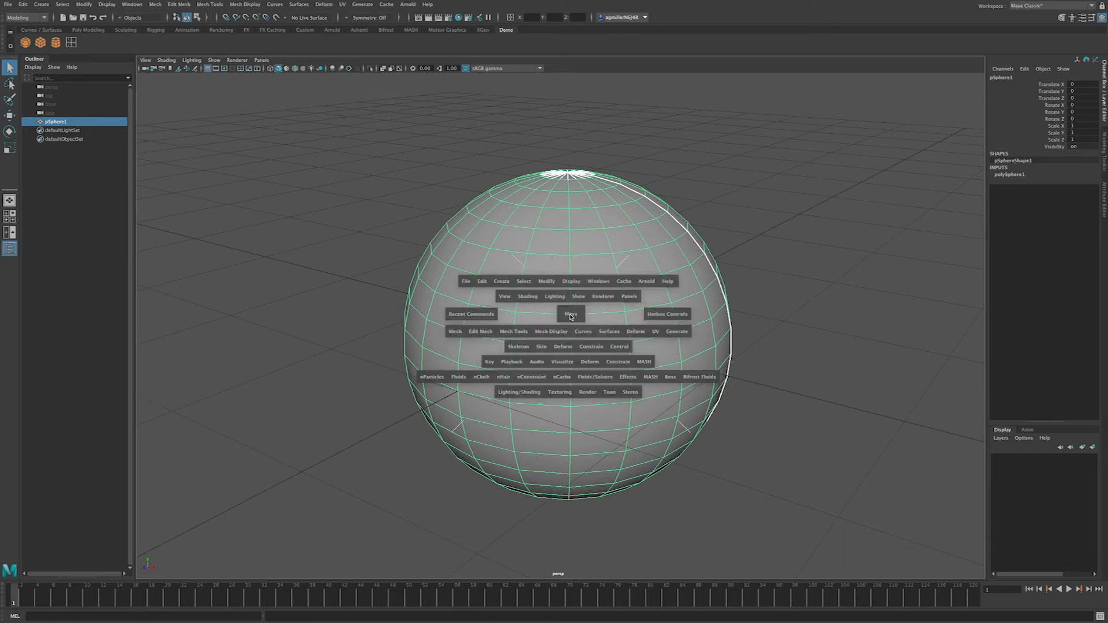
pyautogui.click(571, 317)
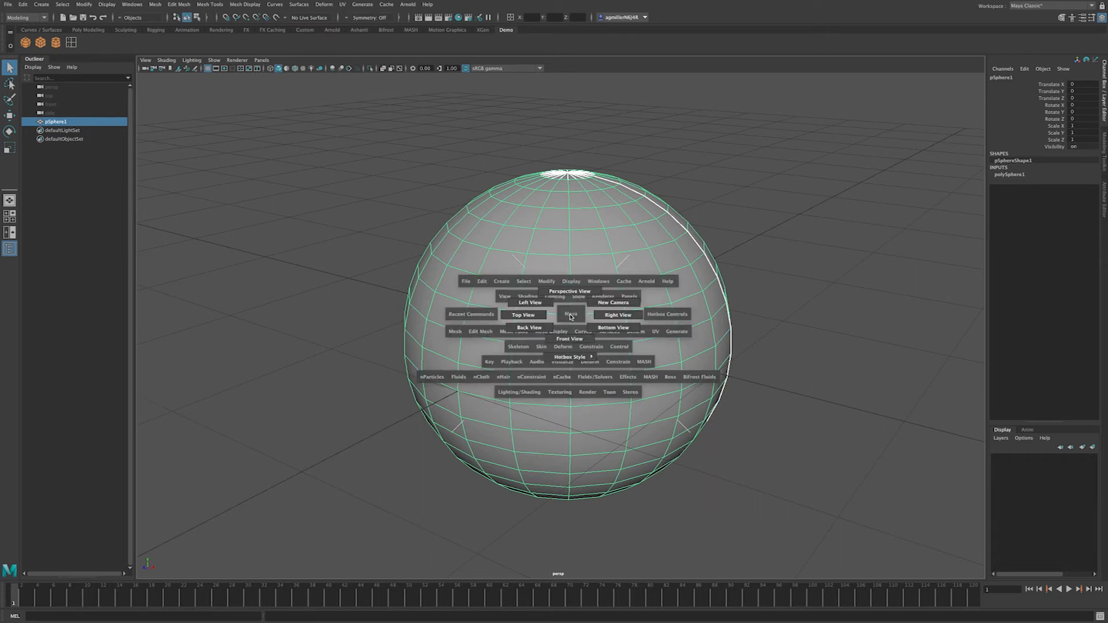
pyautogui.click(618, 315)
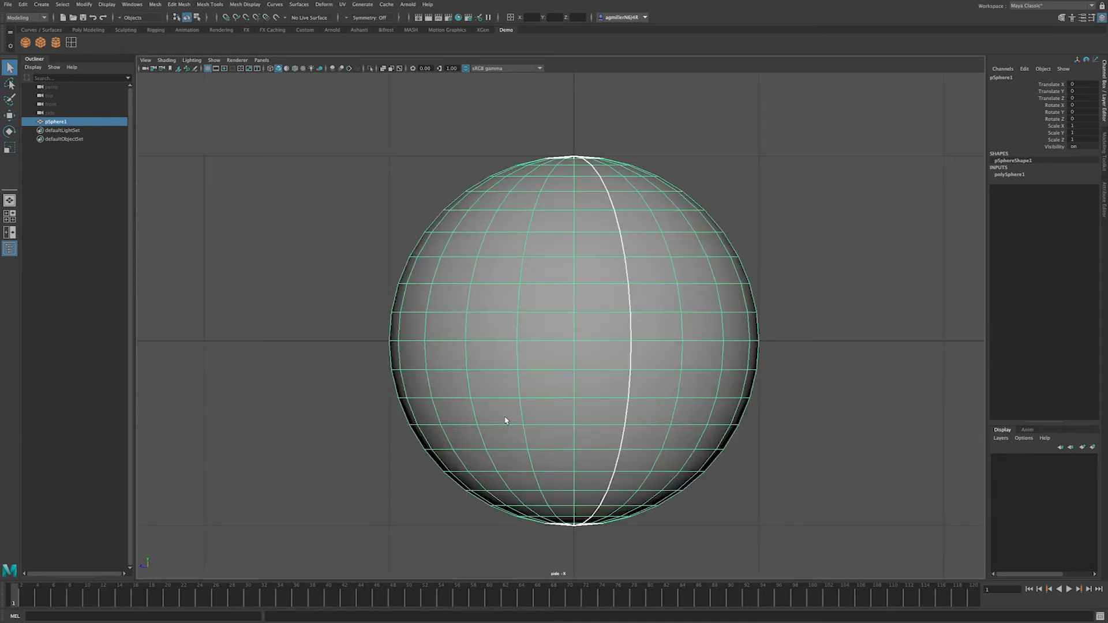
pyautogui.scroll(-5, 501, 417)
pyautogui.scroll(3, 501, 418)
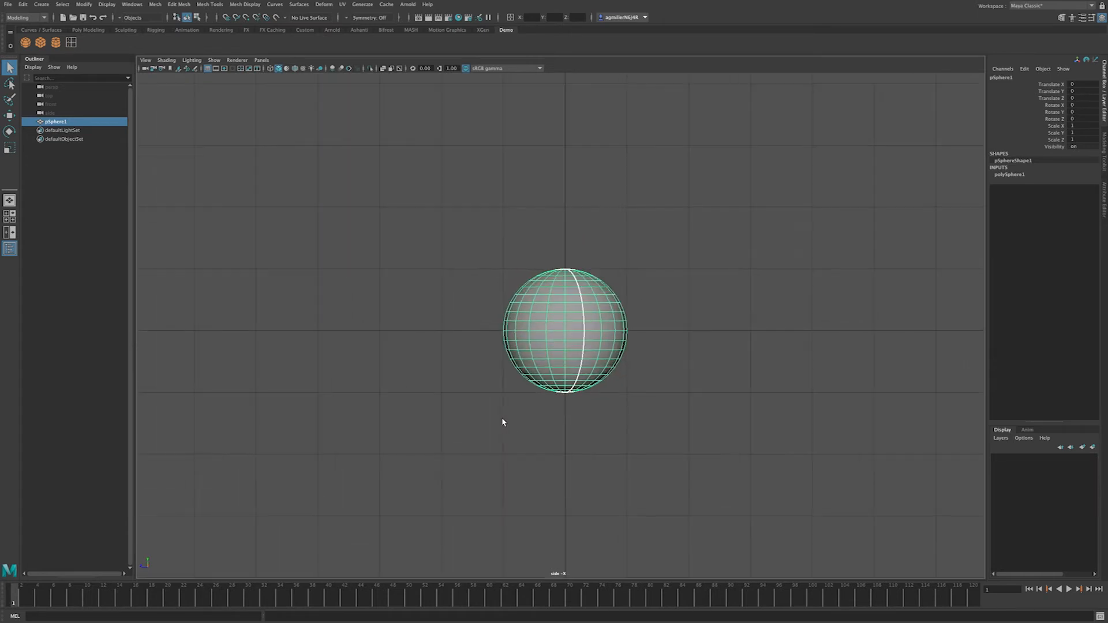
# Step: In Edge mode, scale a horizontal edge loop inward, then undo it
pyautogui.rightClick(549, 293)
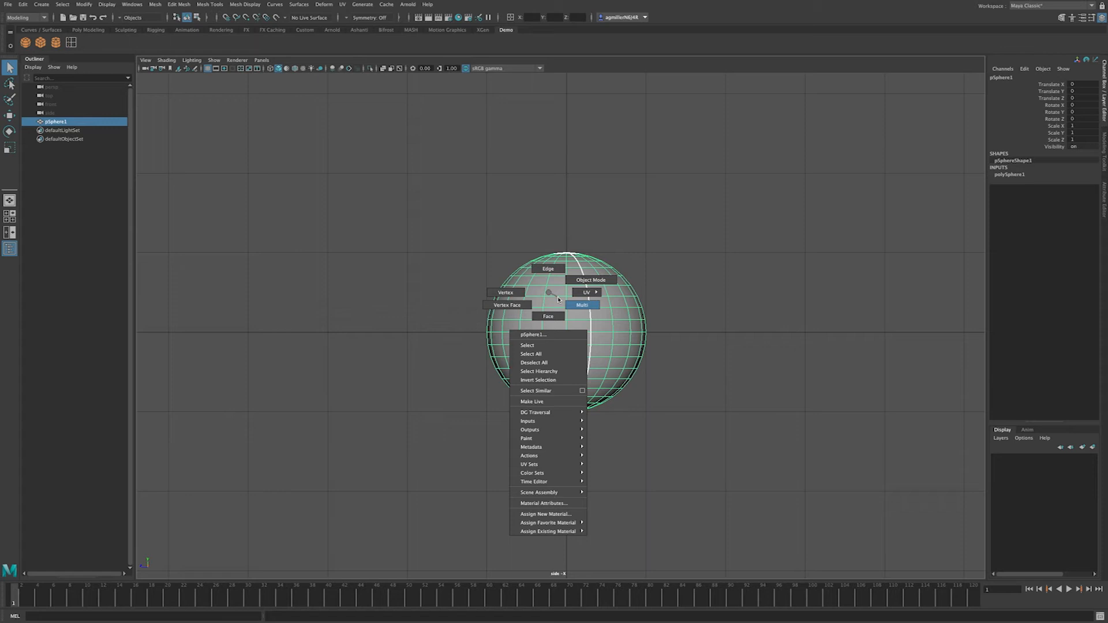
pyautogui.moveTo(559, 299); pyautogui.dragTo(551, 269, button='right')
pyautogui.click(552, 297)
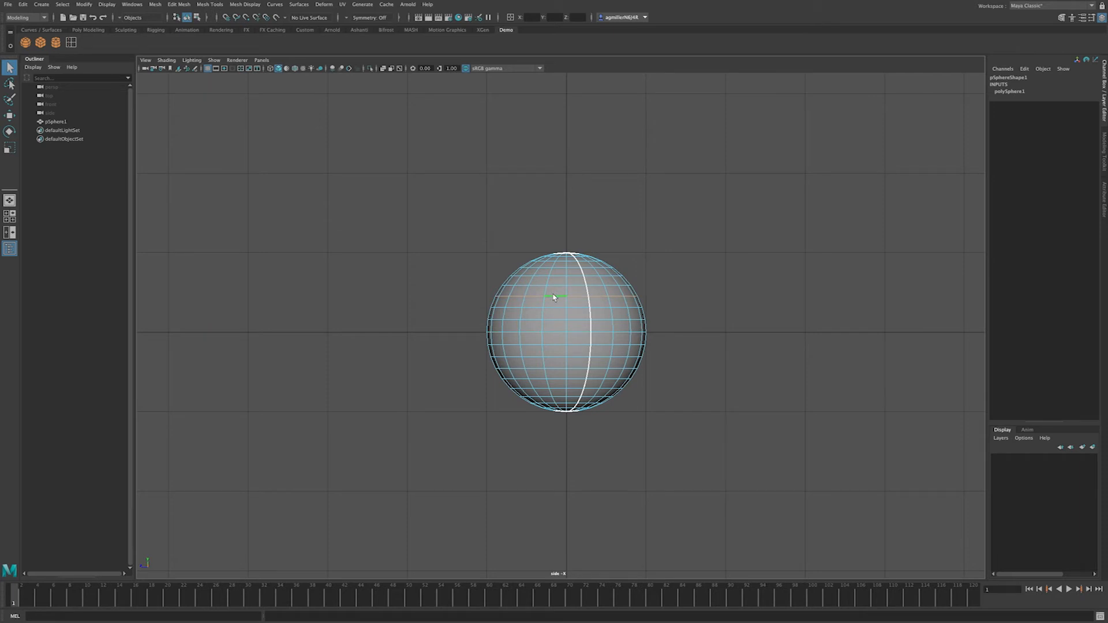
pyautogui.press('r')
pyautogui.moveTo(566, 297); pyautogui.dragTo(547, 307)
pyautogui.hotkey('ctrl', 'z')
# Step: In Face mode, marquee-select the sphere's lower faces
pyautogui.rightClick(560, 283)
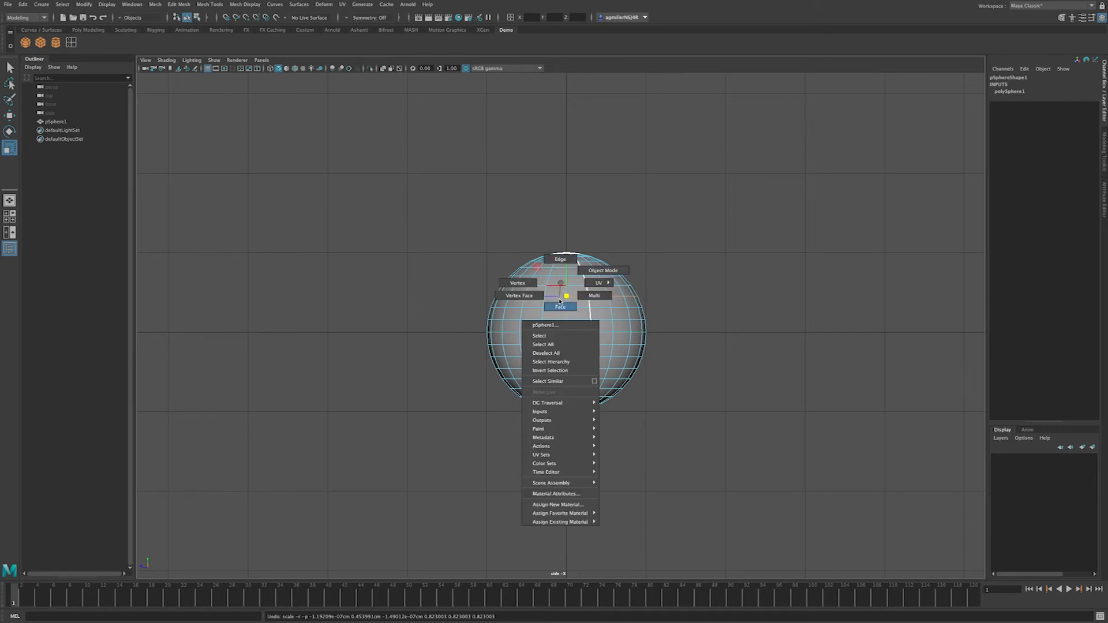
pyautogui.click(560, 306)
pyautogui.moveTo(460, 333); pyautogui.dragTo(700, 473)
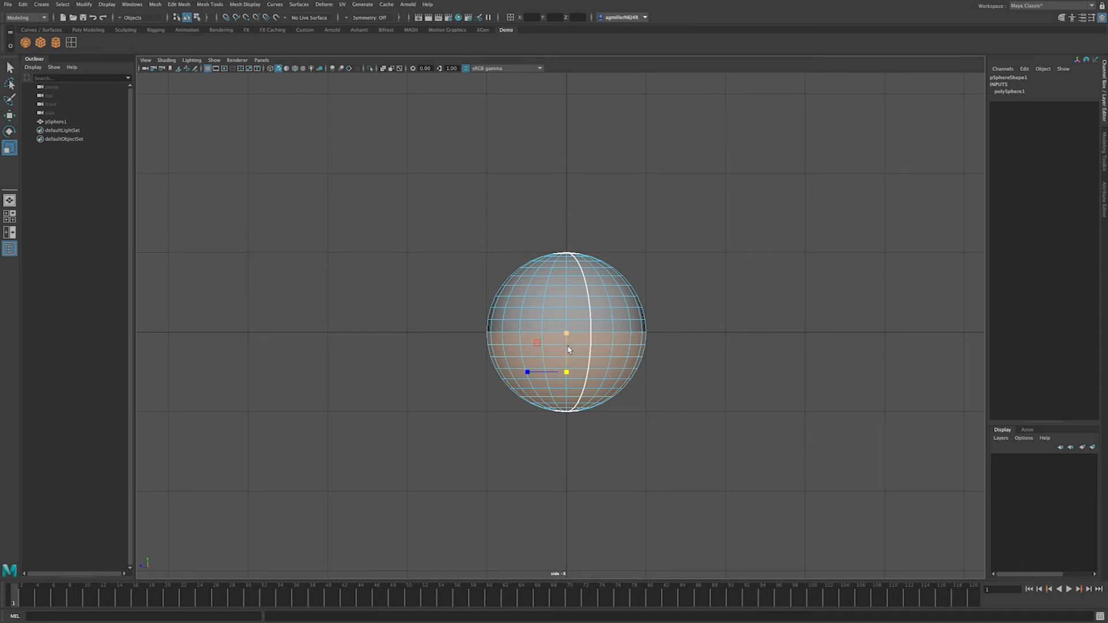
pyautogui.moveTo(490, 227); pyautogui.dragTo(669, 312)
pyautogui.moveTo(445, 346); pyautogui.dragTo(705, 485)
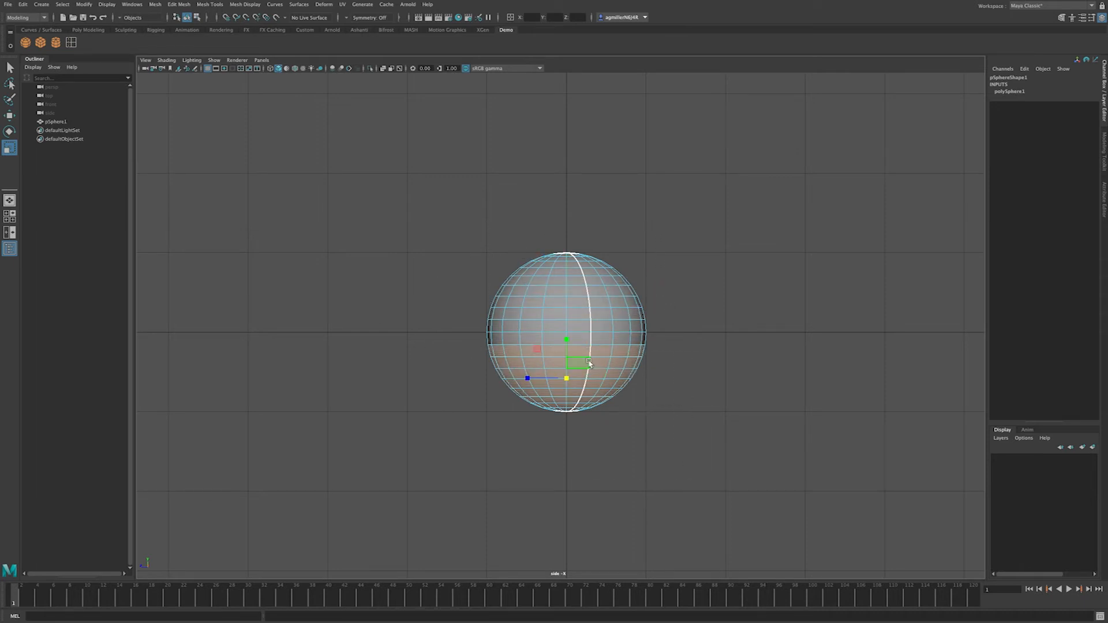
# Step: In Vertex mode, marquee-select the vertices of the sphere's lower half
pyautogui.rightClick(552, 304)
pyautogui.moveTo(552, 305); pyautogui.dragTo(504, 305, button='right')
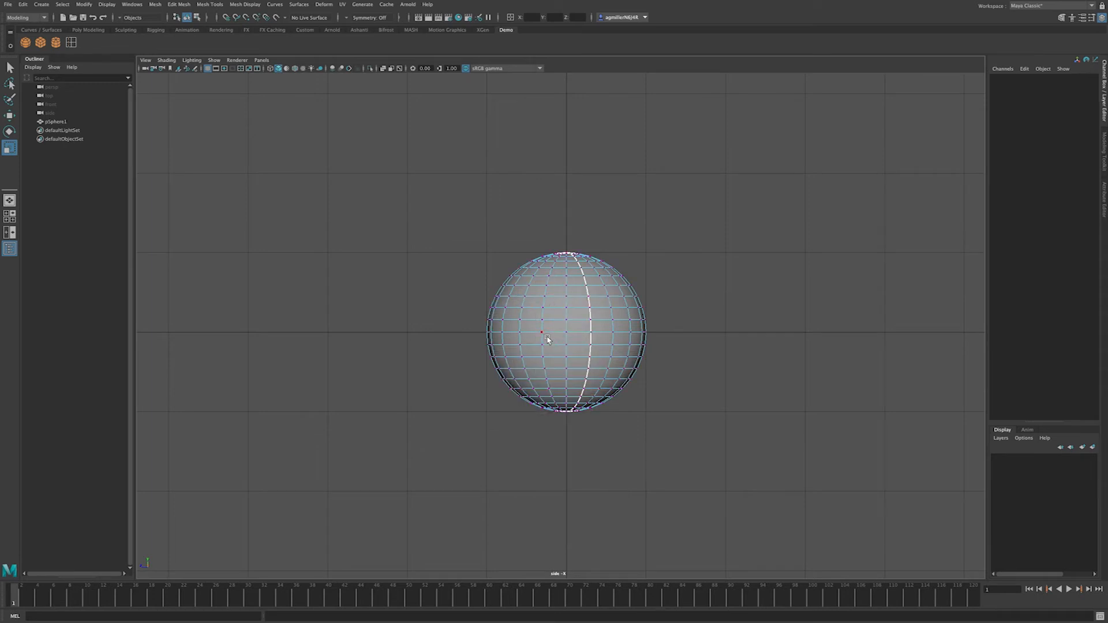
pyautogui.moveTo(423, 486); pyautogui.dragTo(456, 505)
pyautogui.moveTo(444, 340); pyautogui.dragTo(691, 488)
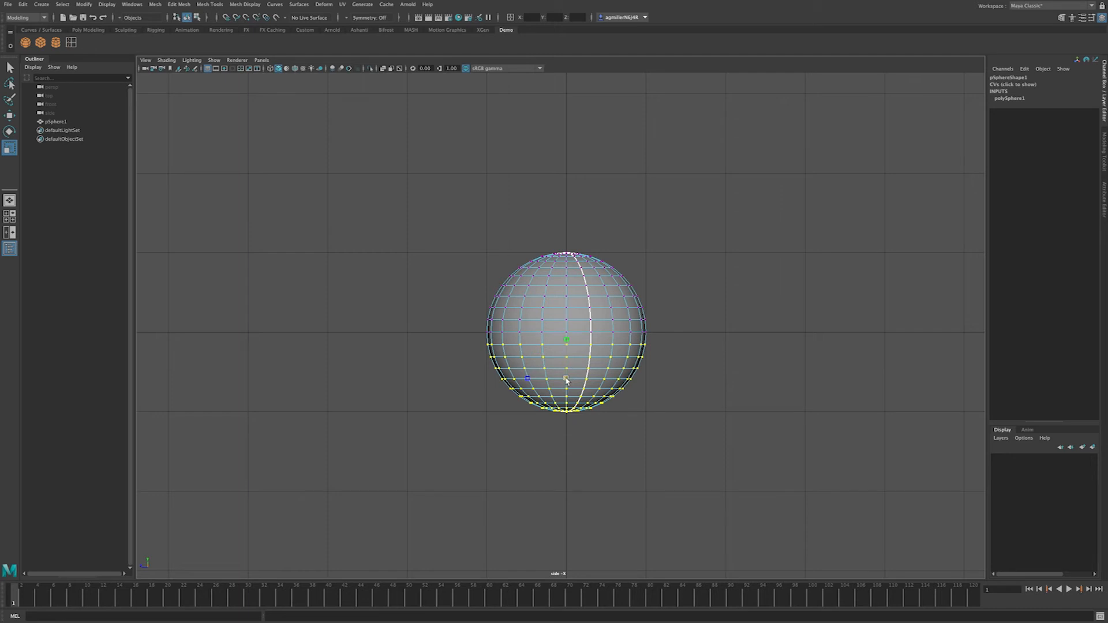
# Step: Widen the lower-half vertices, pull them down and flatten them into a saucer rim
pyautogui.moveTo(566, 380); pyautogui.dragTo(771, 587)
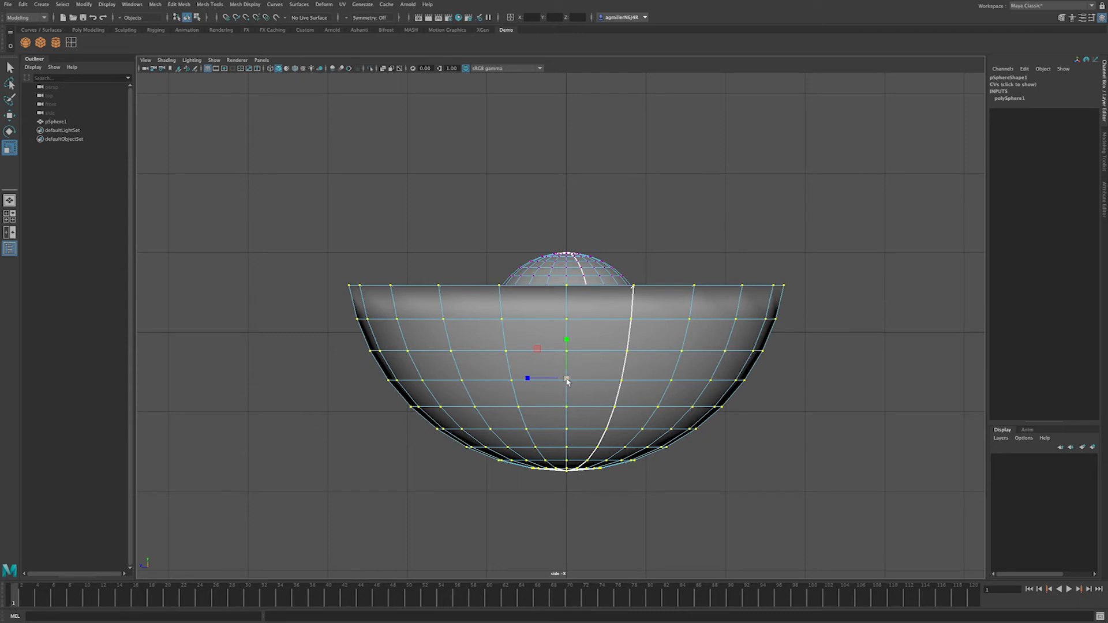
pyautogui.click(11, 117)
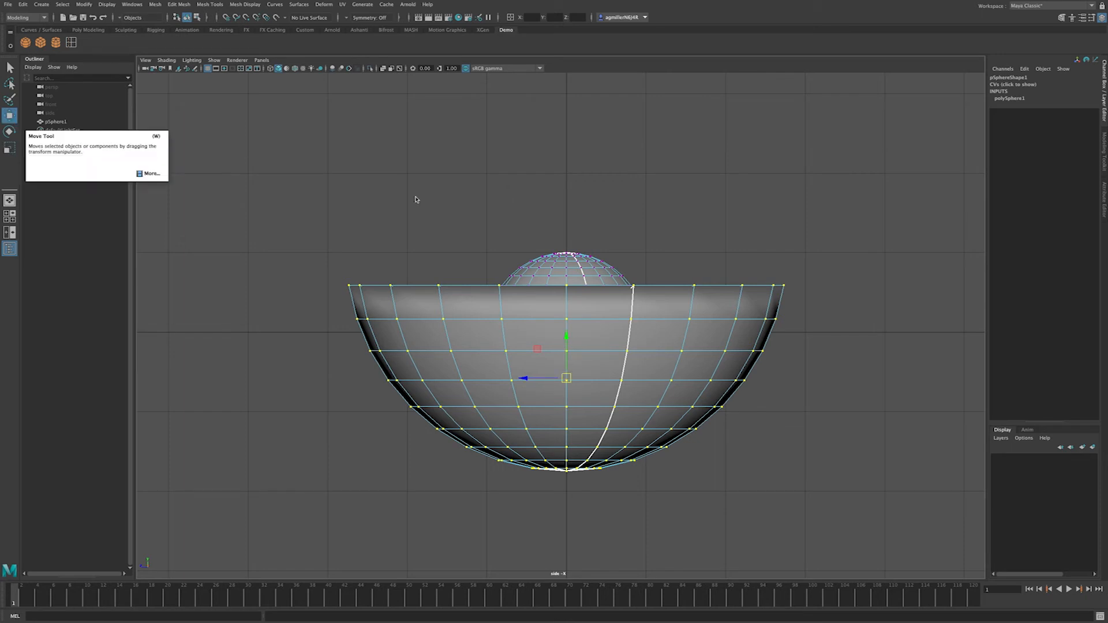
pyautogui.moveTo(566, 336); pyautogui.dragTo(547, 425)
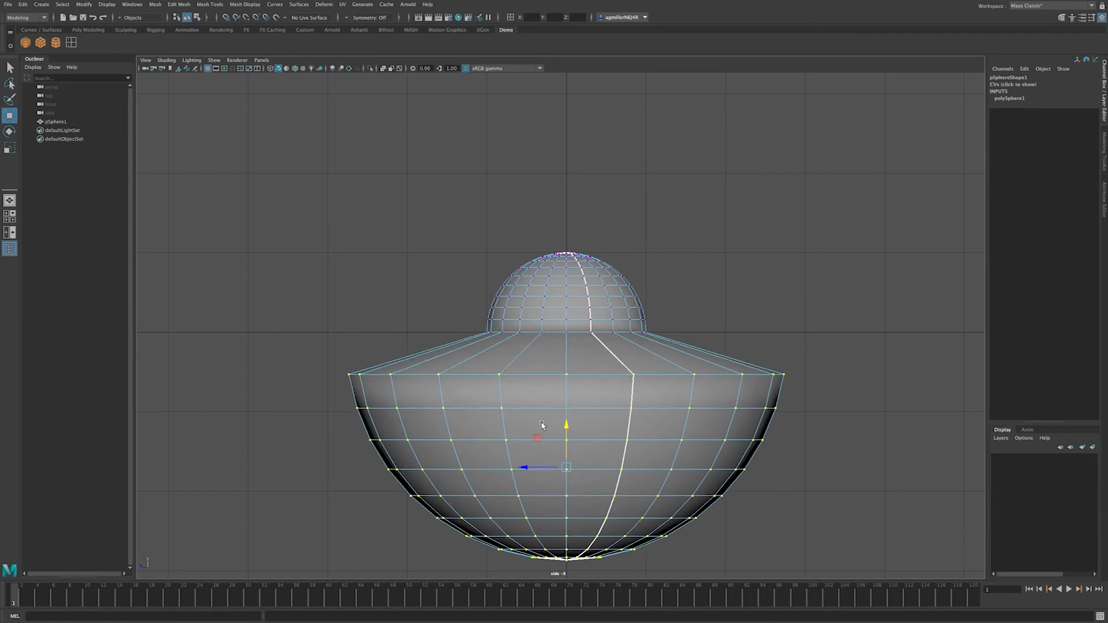
pyautogui.press('e')
pyautogui.press('r')
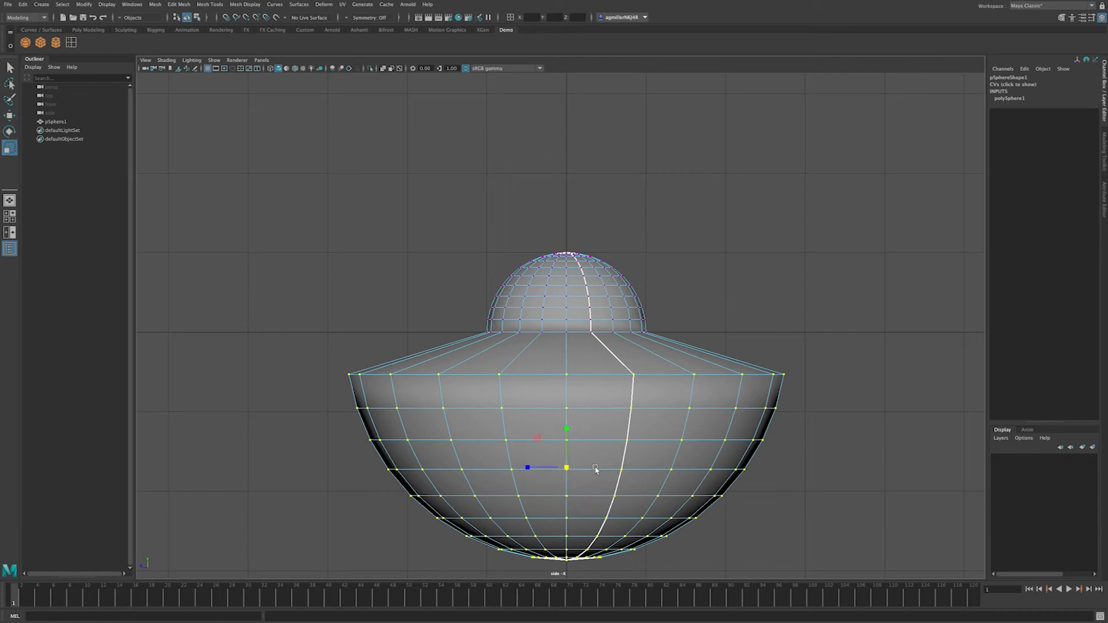
pyautogui.moveTo(567, 430); pyautogui.dragTo(566, 346)
pyautogui.press('w')
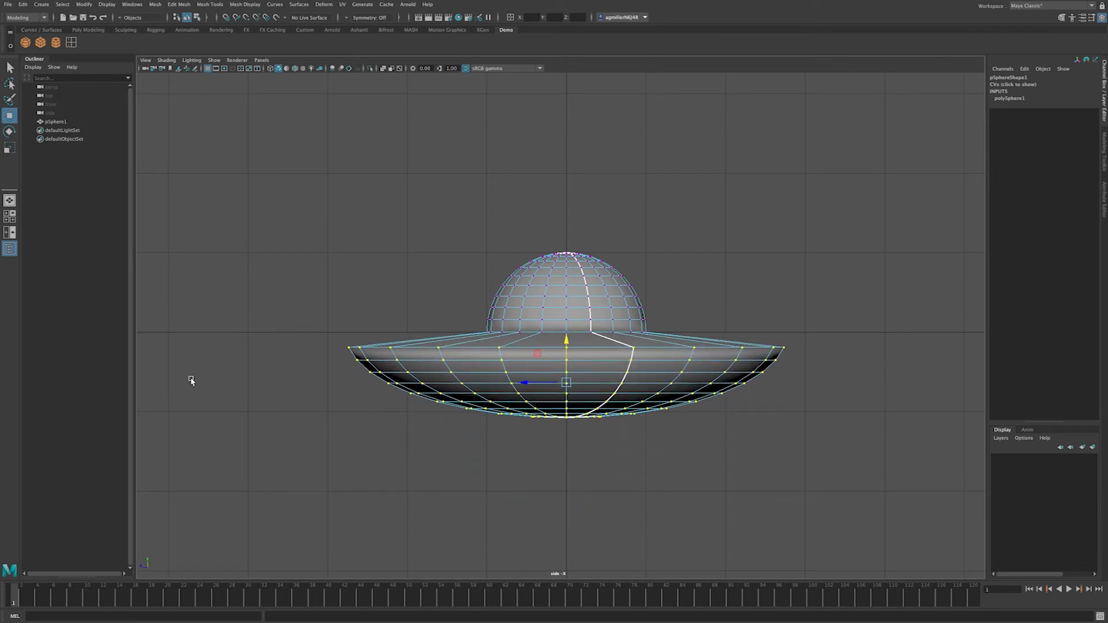
# Step: Return to single Perspective layout and orbit around the whole saucer
pyautogui.click(10, 200)
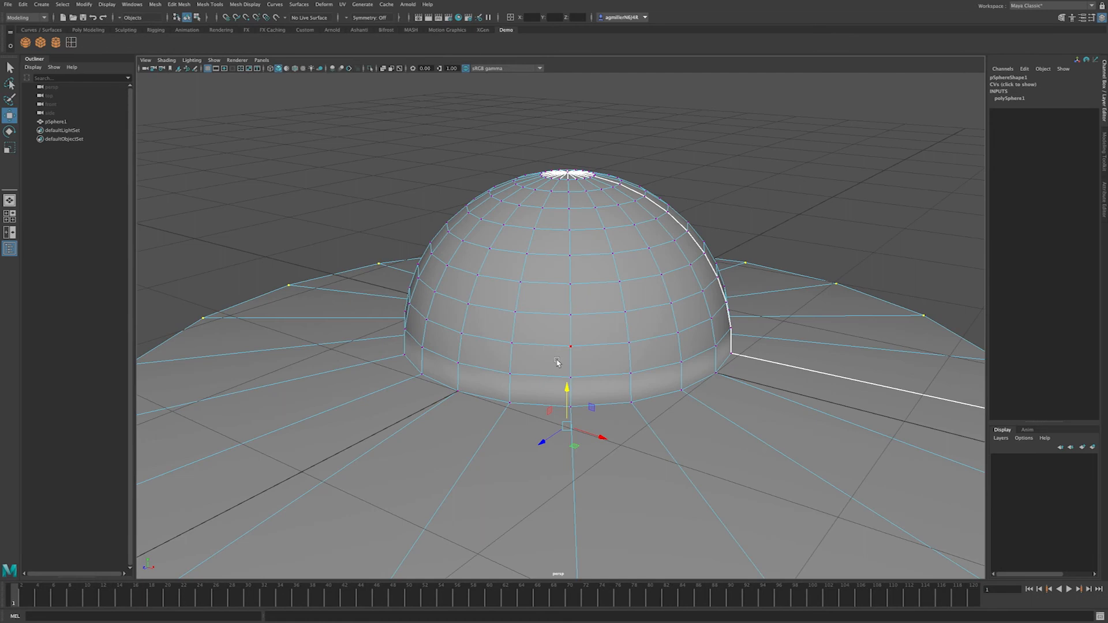
pyautogui.scroll(-10, 520, 375)
pyautogui.keyDown('alt'); pyautogui.moveTo(510, 379); pyautogui.dragTo(439, 265); pyautogui.keyUp('alt')
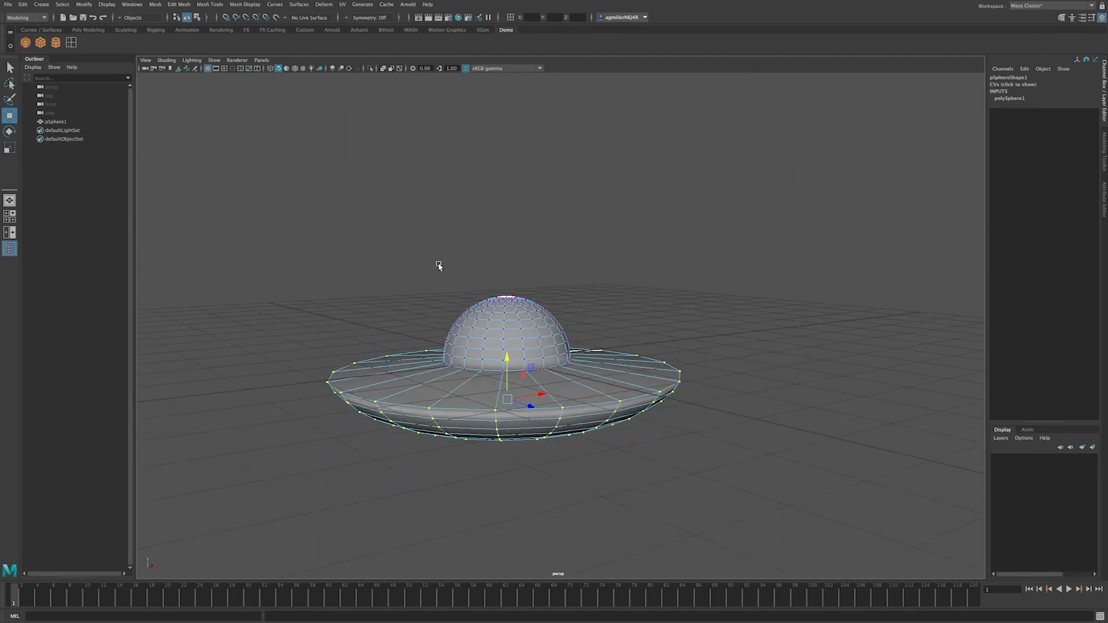
# Step: Select the saucer in Object Mode, then try moving a dome face along X and undo
pyautogui.click(439, 266)
pyautogui.moveTo(536, 324); pyautogui.dragTo(573, 309, button='right')
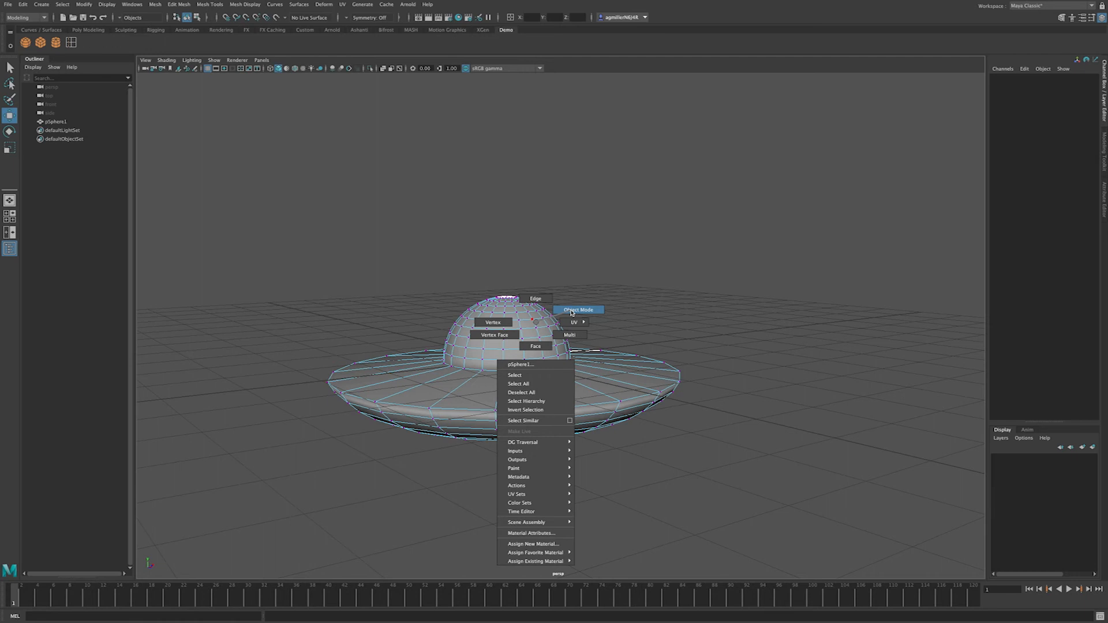
pyautogui.moveTo(572, 313); pyautogui.dragTo(572, 312, button='right')
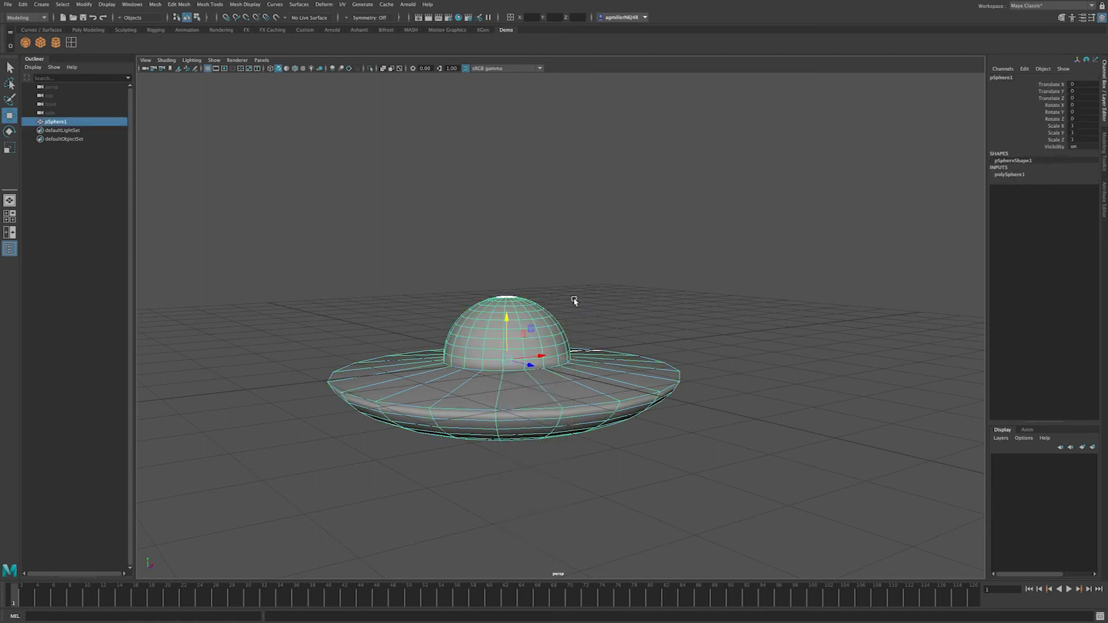
pyautogui.keyDown('alt'); pyautogui.moveTo(524, 339); pyautogui.dragTo(517, 321); pyautogui.keyUp('alt')
pyautogui.moveTo(517, 321); pyautogui.dragTo(518, 342, button='right')
pyautogui.click(560, 339)
pyautogui.moveTo(588, 327); pyautogui.dragTo(650, 327)
pyautogui.hotkey('ctrl', 'z')
# Step: Try moving a dome vertex and stretching the dome top, undoing both
pyautogui.moveTo(530, 338); pyautogui.dragTo(428, 317, button='right')
pyautogui.click(463, 327)
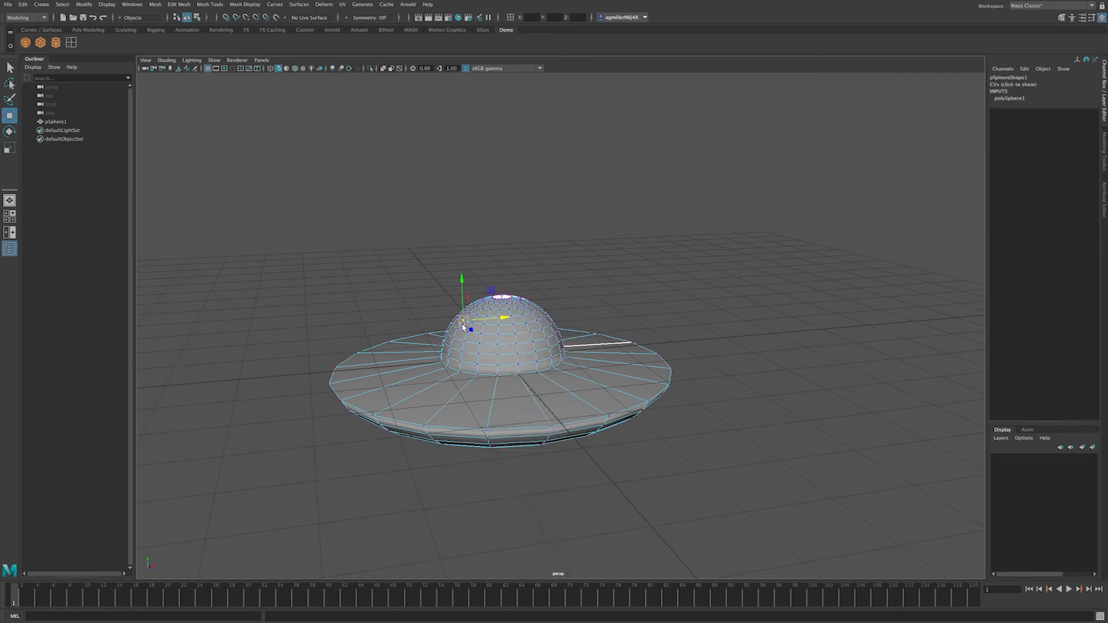
pyautogui.moveTo(512, 322); pyautogui.dragTo(462, 324)
pyautogui.hotkey('ctrl', 'z')
pyautogui.moveTo(511, 337); pyautogui.dragTo(521, 317, button='right')
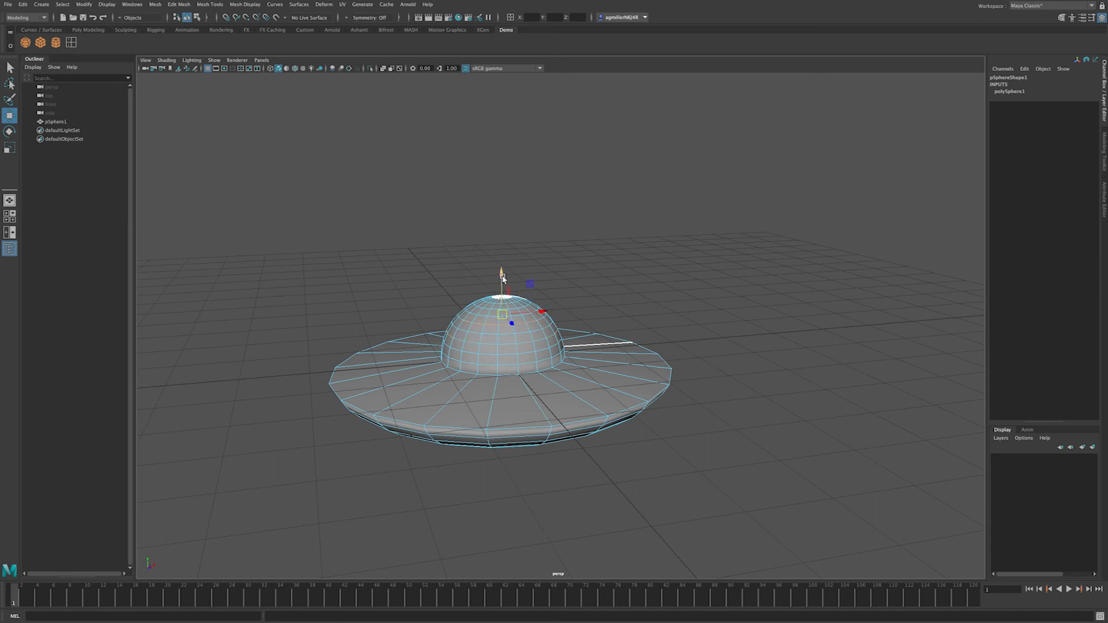
pyautogui.moveTo(502, 283); pyautogui.dragTo(502, 260)
pyautogui.hotkey('ctrl', 'z')
# Step: Back in Object Mode, drag the whole saucer left along X
pyautogui.click(515, 353)
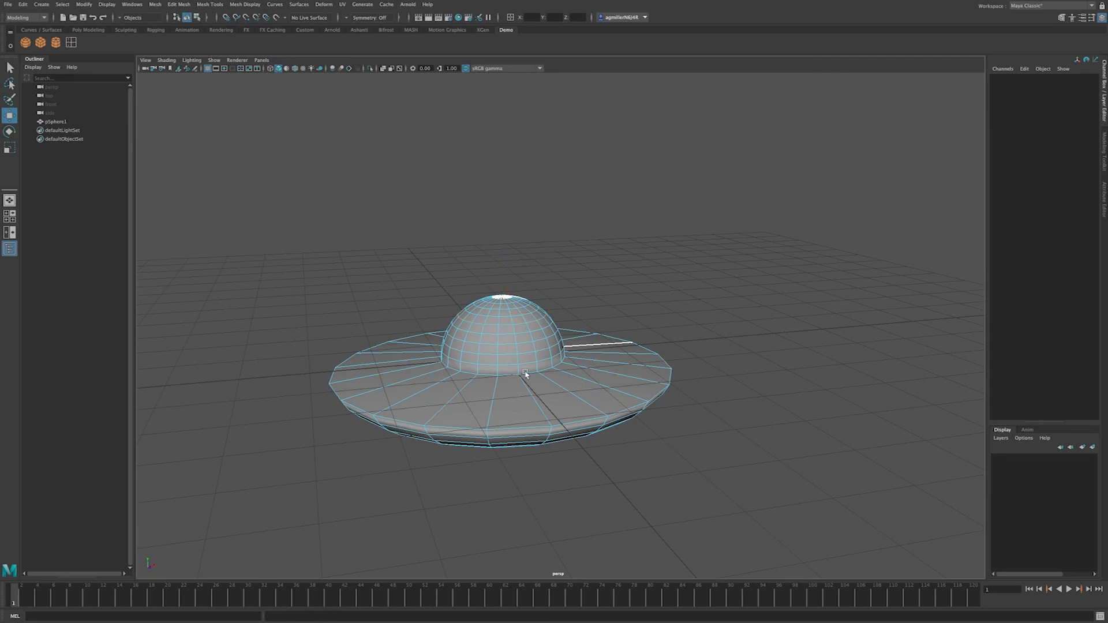
pyautogui.keyDown('alt'); pyautogui.moveTo(514, 349); pyautogui.dragTo(507, 323); pyautogui.keyUp('alt')
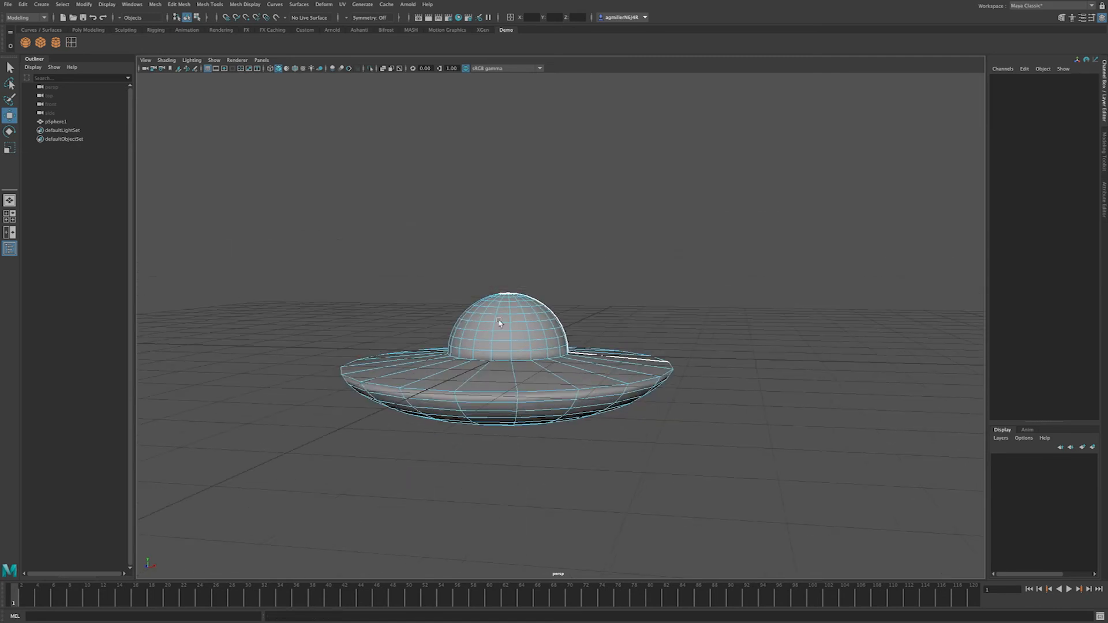
pyautogui.rightClick(507, 323)
pyautogui.moveTo(507, 323); pyautogui.dragTo(575, 312, button='right')
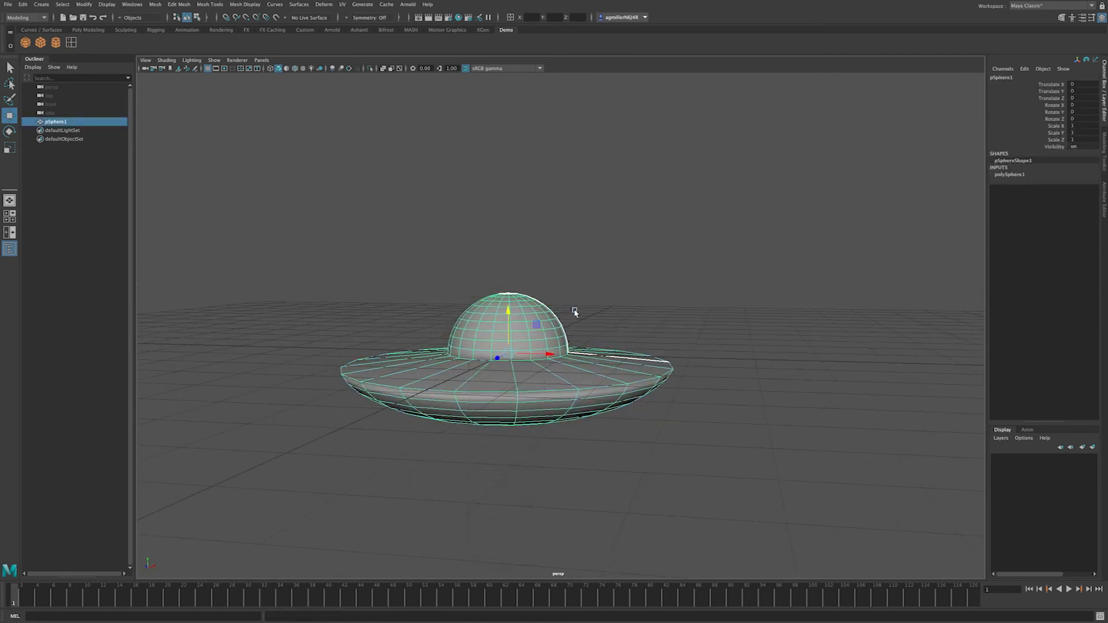
pyautogui.moveTo(549, 354); pyautogui.dragTo(535, 379)
# Step: With the Select tool, toggle the saucer between vertex selection and Object Mode
pyautogui.click(10, 68)
pyautogui.moveTo(396, 260); pyautogui.dragTo(581, 347)
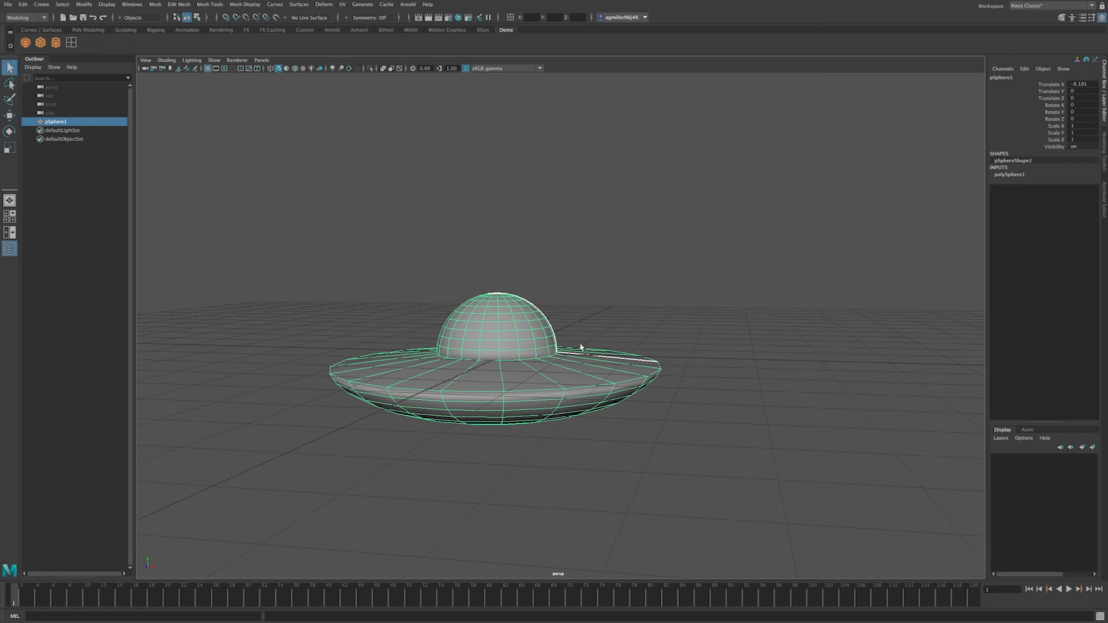
pyautogui.moveTo(503, 318); pyautogui.dragTo(546, 307, button='right')
pyautogui.moveTo(420, 243); pyautogui.dragTo(587, 353)
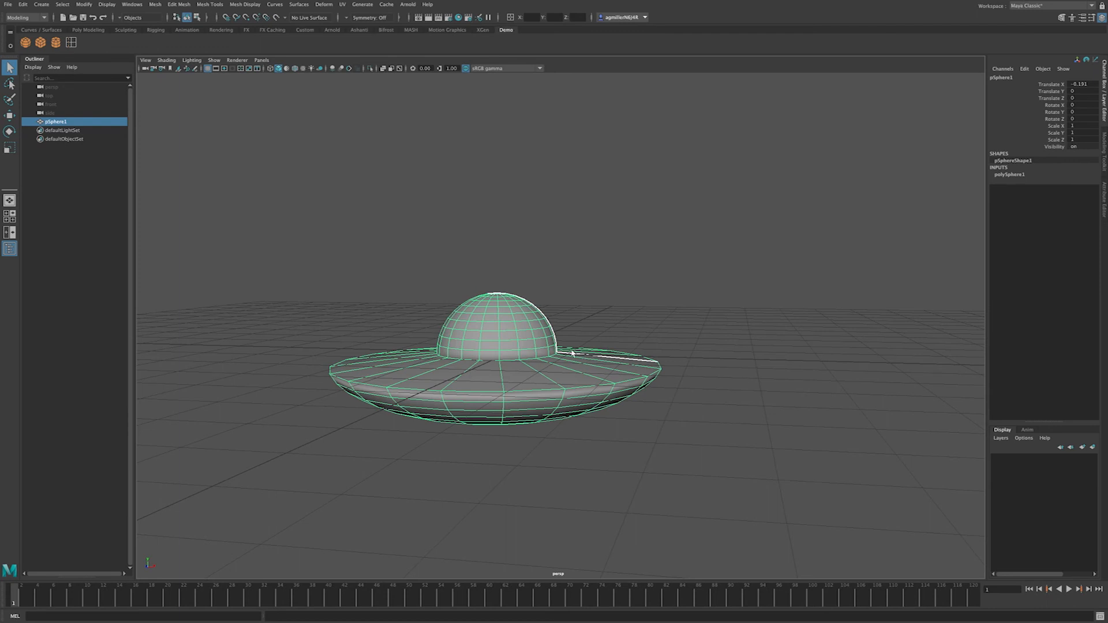
pyautogui.click(212, 257)
pyautogui.click(521, 331)
pyautogui.moveTo(520, 314); pyautogui.dragTo(477, 314, button='right')
pyautogui.moveTo(396, 247); pyautogui.dragTo(586, 334)
pyautogui.click(441, 265)
pyautogui.moveTo(508, 324); pyautogui.dragTo(539, 328, button='right')
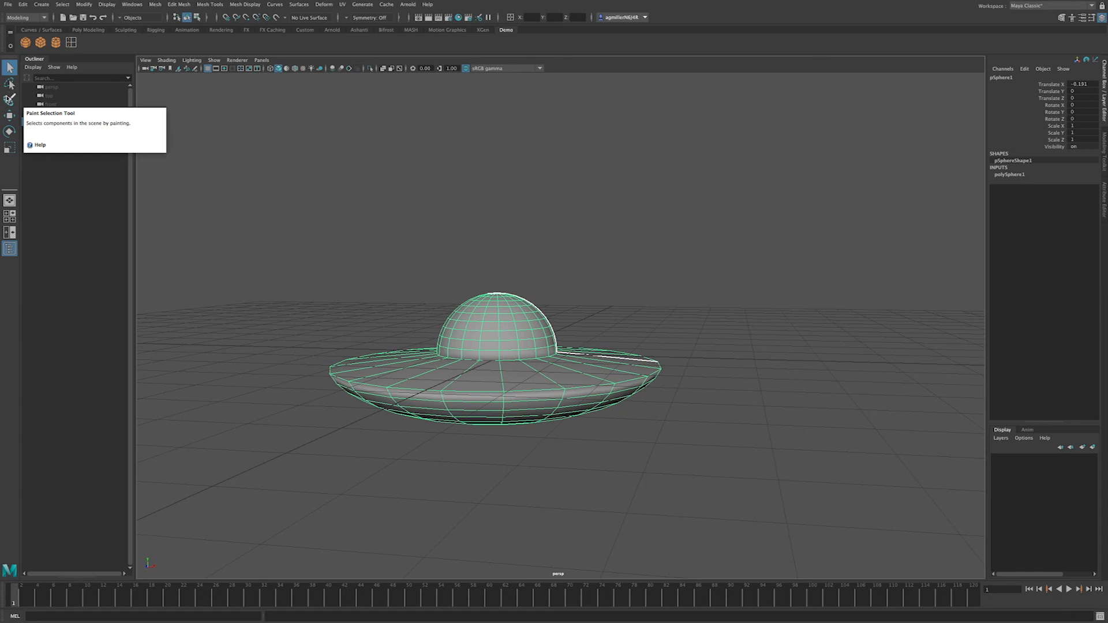
# Step: Move pSphere1 along X, Y and Z to about Translate X 0.532, Z -0.74
pyautogui.click(230, 96)
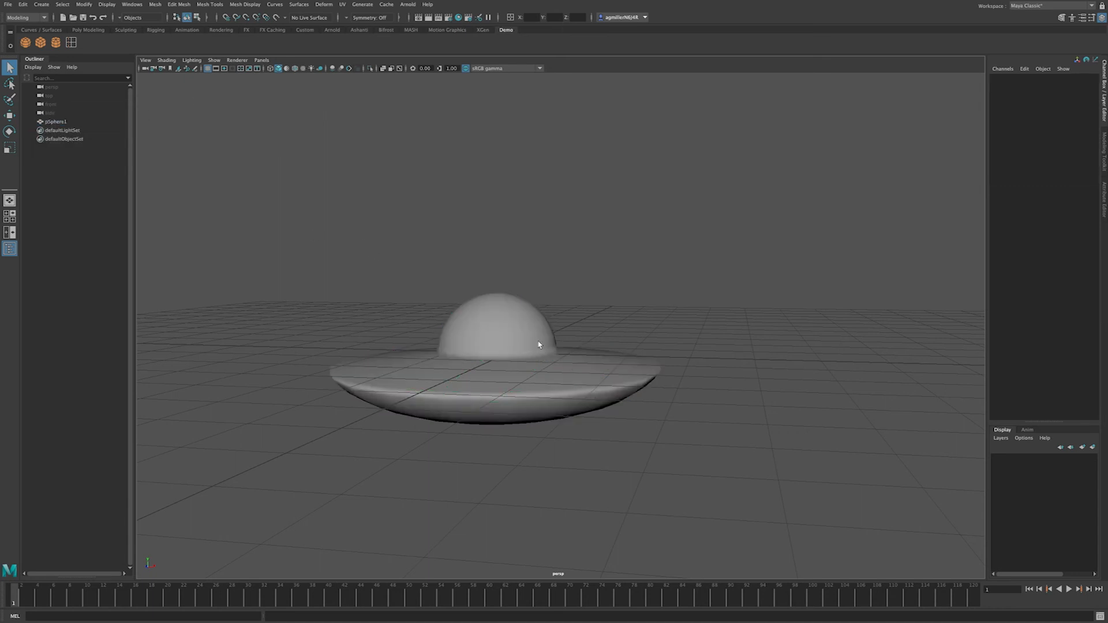
pyautogui.click(507, 321)
pyautogui.click(10, 116)
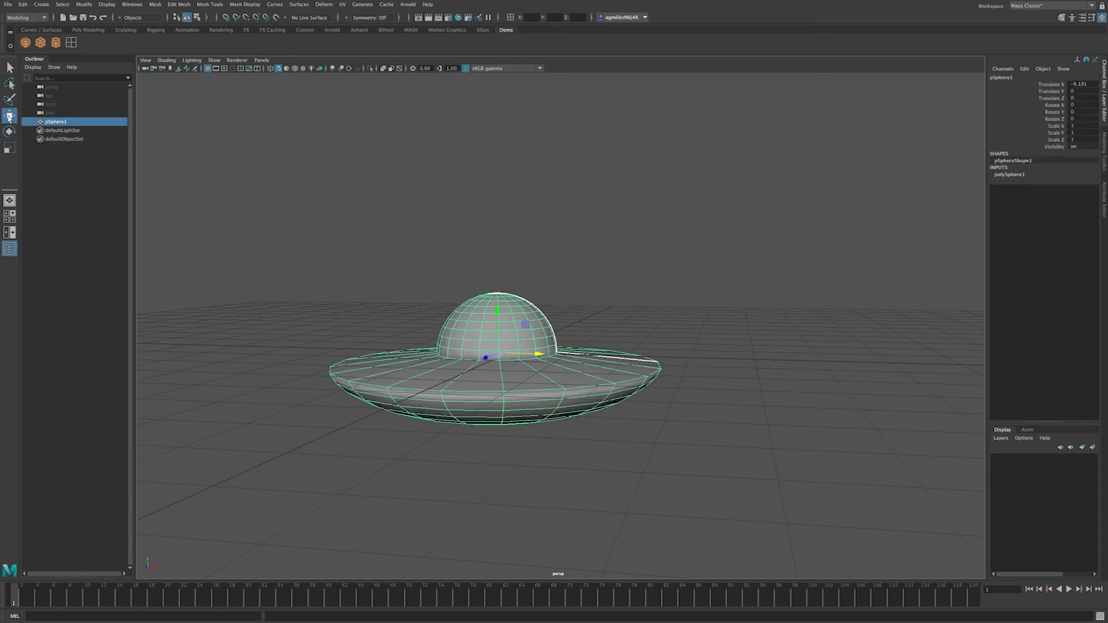
pyautogui.moveTo(541, 359); pyautogui.dragTo(510, 356)
pyautogui.moveTo(461, 312)
pyautogui.mouseDown()
pyautogui.moveTo(459, 199)
pyautogui.moveTo(456, 315)
pyautogui.mouseUp()
pyautogui.moveTo(455, 358); pyautogui.dragTo(483, 364)
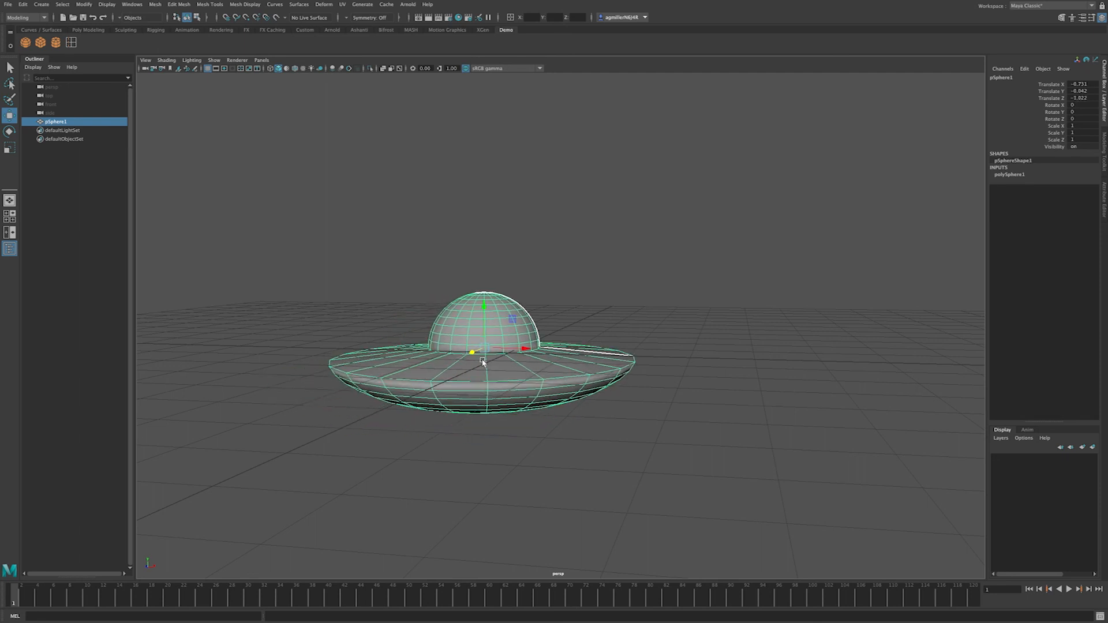
pyautogui.moveTo(482, 308)
pyautogui.mouseDown()
pyautogui.moveTo(483, 270)
pyautogui.moveTo(483, 310)
pyautogui.mouseUp()
pyautogui.moveTo(524, 350)
pyautogui.mouseDown()
pyautogui.moveTo(610, 353)
pyautogui.moveTo(534, 359)
pyautogui.moveTo(456, 411)
pyautogui.moveTo(472, 411)
pyautogui.moveTo(541, 357)
pyautogui.mouseUp()
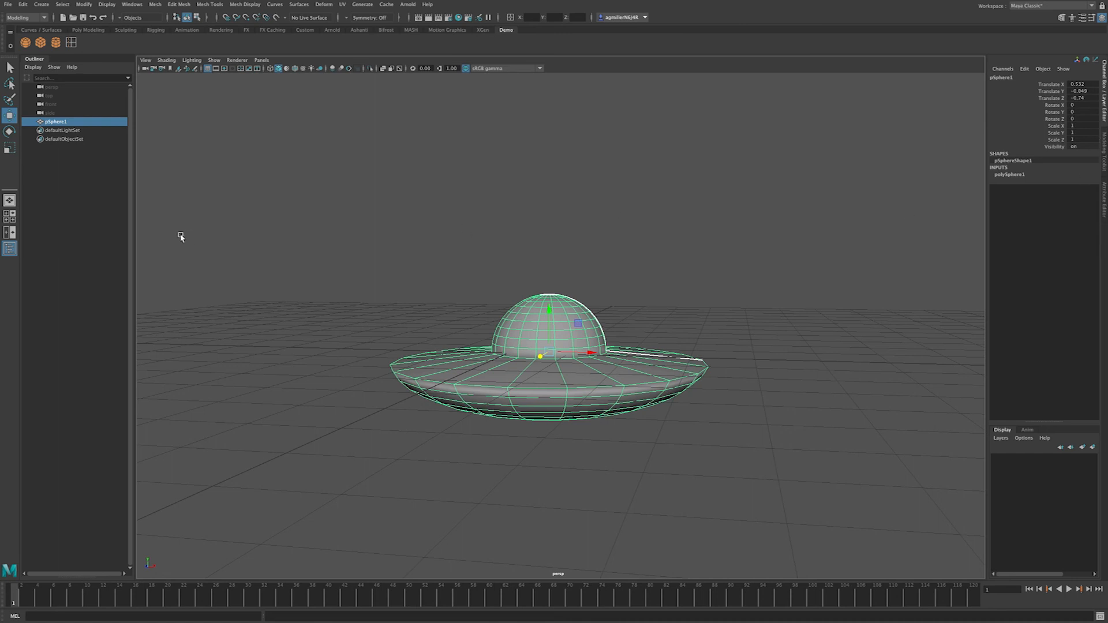
# Step: Tilt the saucer around the X axis and enlarge it uniformly to 1.135
pyautogui.click(9, 132)
pyautogui.moveTo(546, 338); pyautogui.dragTo(565, 321)
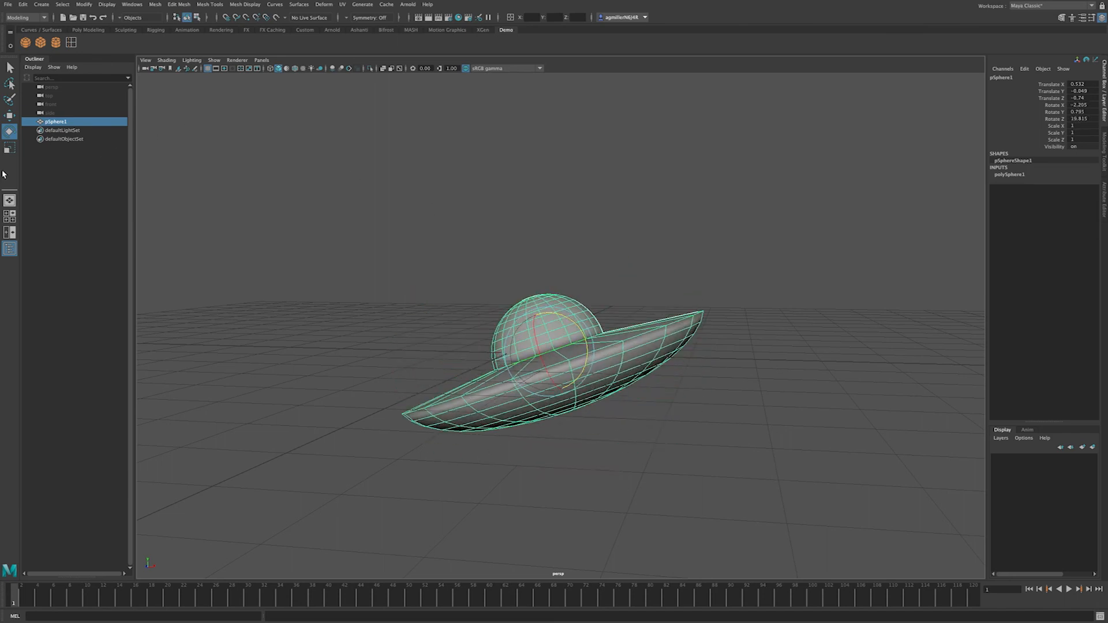
pyautogui.click(9, 148)
pyautogui.moveTo(548, 352); pyautogui.dragTo(606, 390)
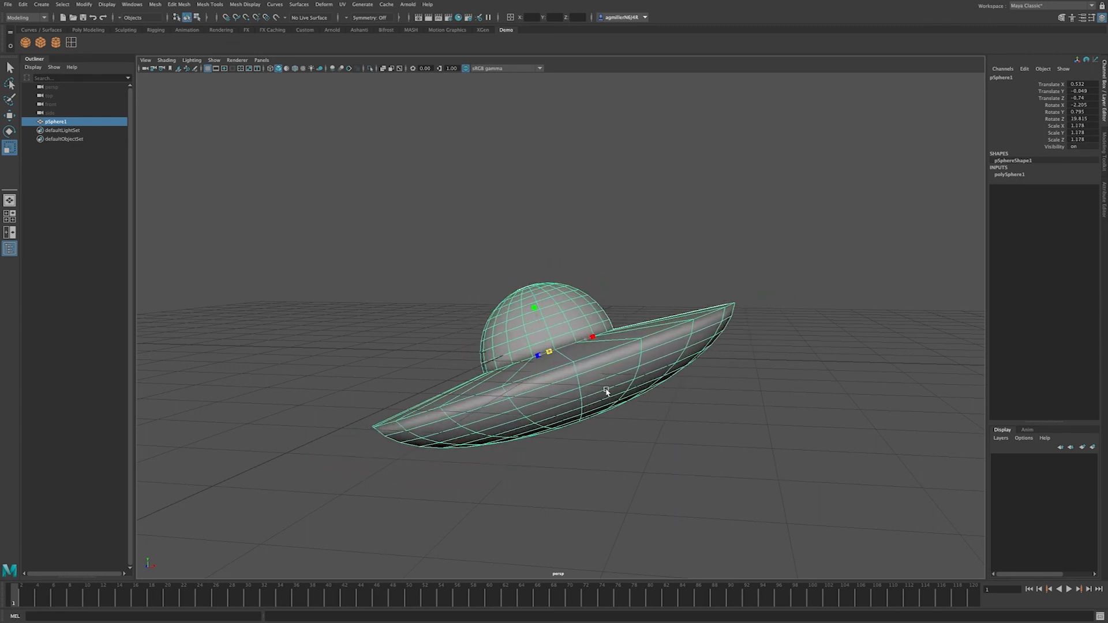
pyautogui.click(9, 132)
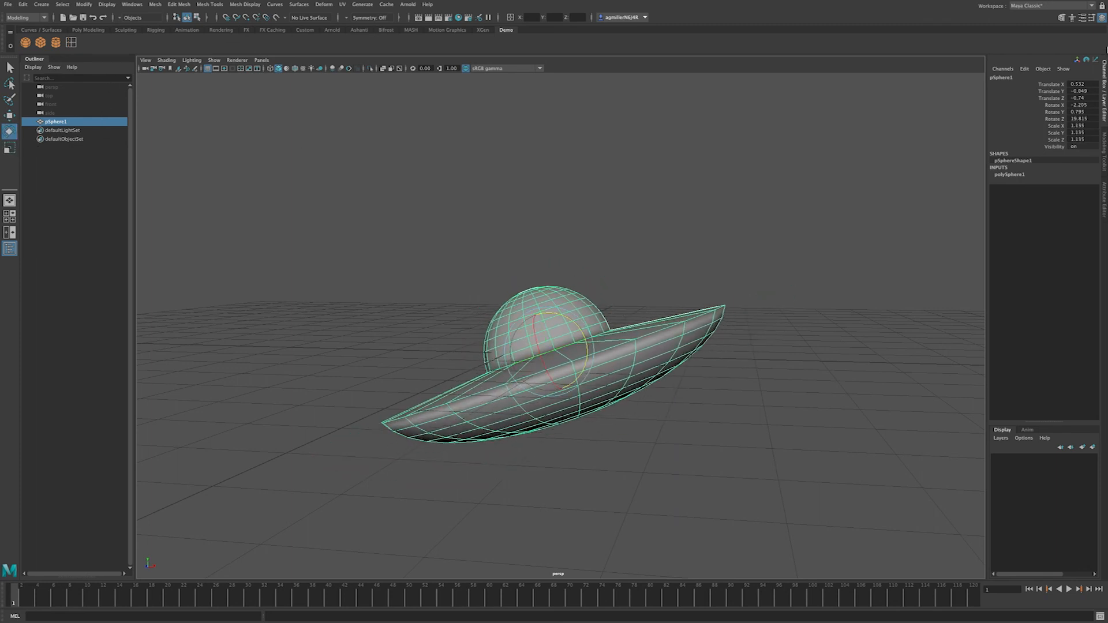
# Step: Set the saucer's Translate X, Y and Z to 0 in the Channel Box
pyautogui.doubleClick(1089, 84)
pyautogui.write('0')
pyautogui.press('Tab')
pyautogui.write('0')
pyautogui.press('Tab')
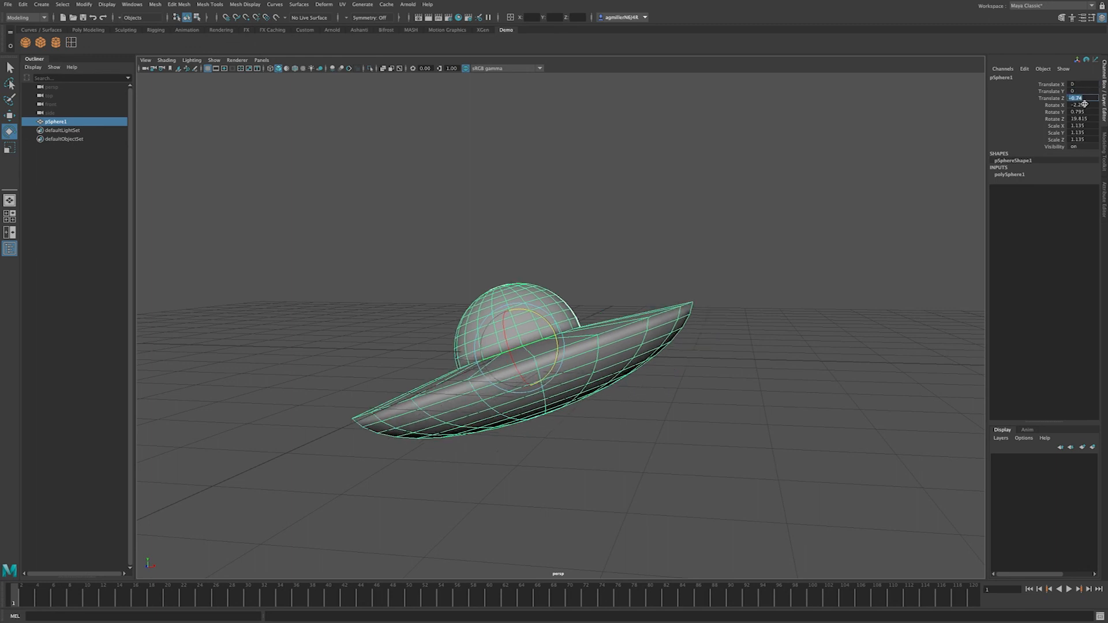
pyautogui.write('0')
pyautogui.press('Tab')
# Step: Set Rotate X, Y and Z to 0, also entering 0 in the Scale fields
pyautogui.write('0')
pyautogui.press('Tab')
pyautogui.write('0')
pyautogui.press('Tab')
pyautogui.write('0')
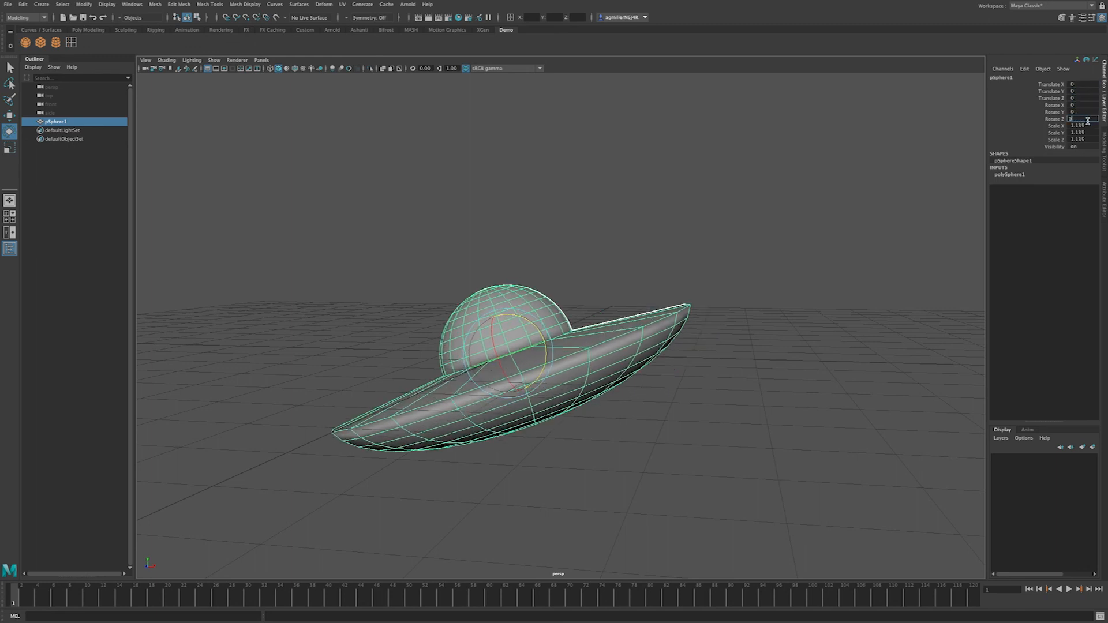
pyautogui.press('Tab')
pyautogui.write('0')
pyautogui.press('Tab')
pyautogui.write('0')
pyautogui.press('Tab')
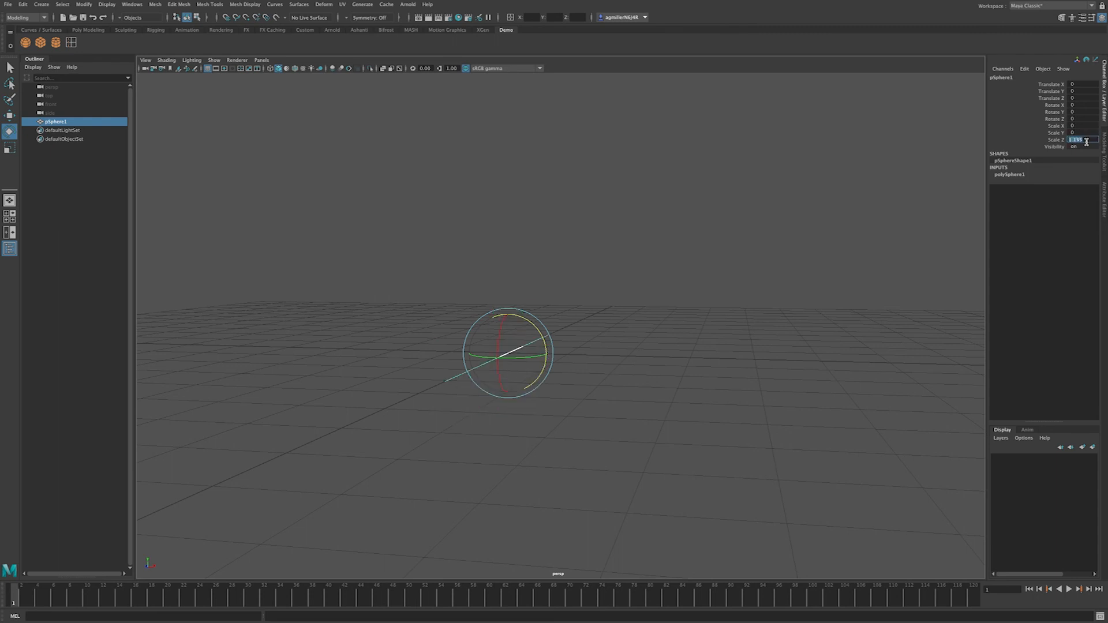
pyautogui.write('0')
# Step: Correct Scale X and Y to 1, then deselect and reselect the saucer
pyautogui.click(1082, 126)
pyautogui.write('1')
pyautogui.press('Tab')
pyautogui.write('1')
pyautogui.press('Tab')
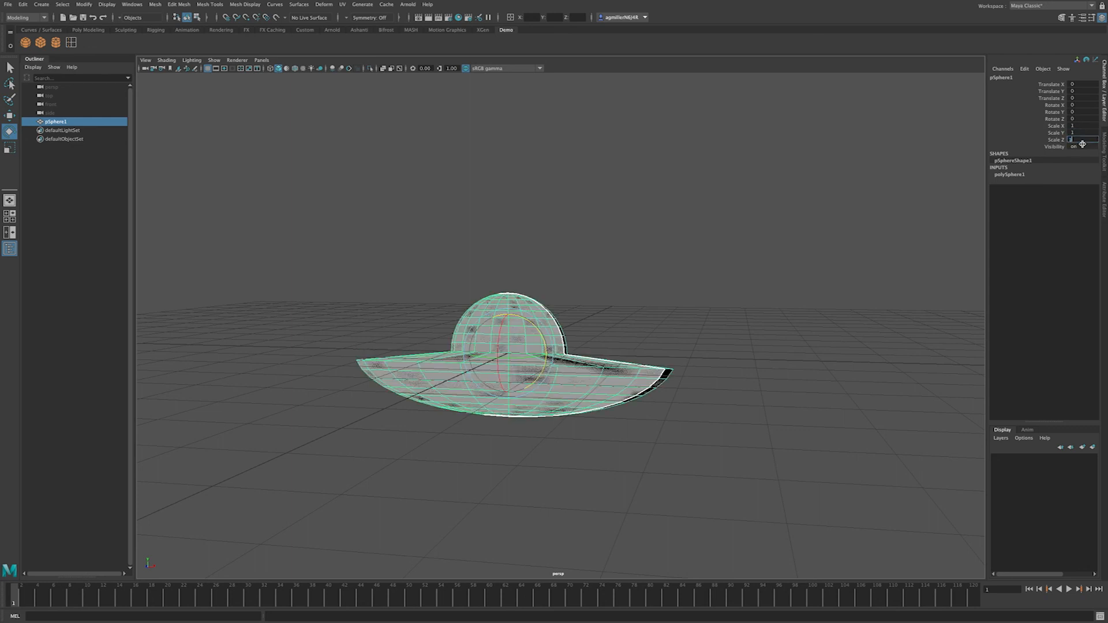
pyautogui.click(818, 254)
pyautogui.click(518, 320)
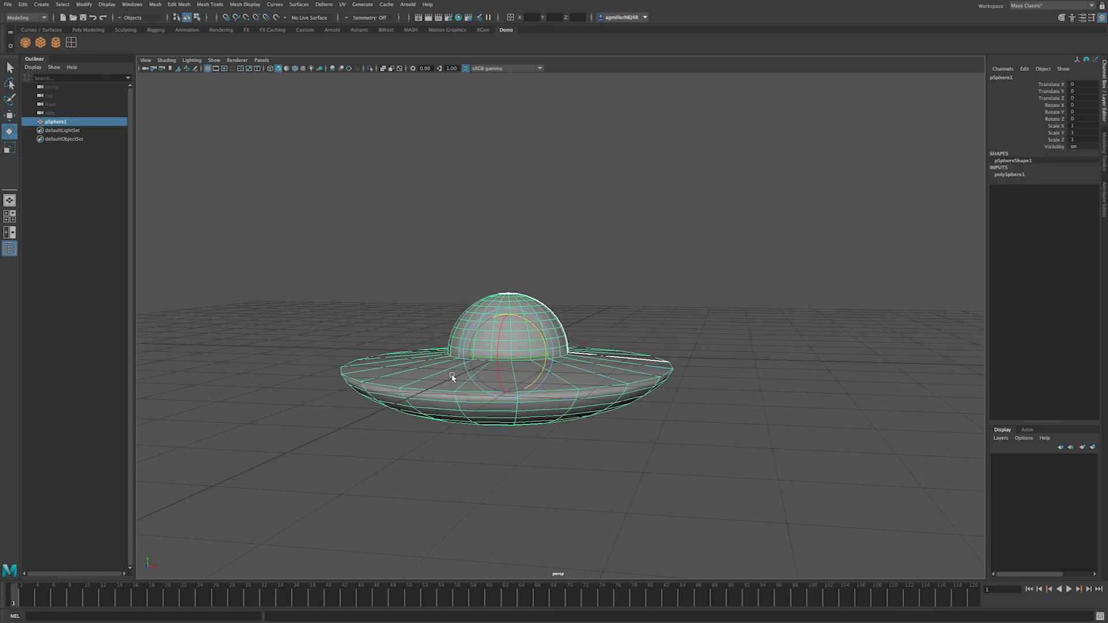
pyautogui.press('space')
# Step: Check the saucer from the bottom view, then return to perspective and tumble around it
pyautogui.moveTo(453, 372); pyautogui.dragTo(460, 374)
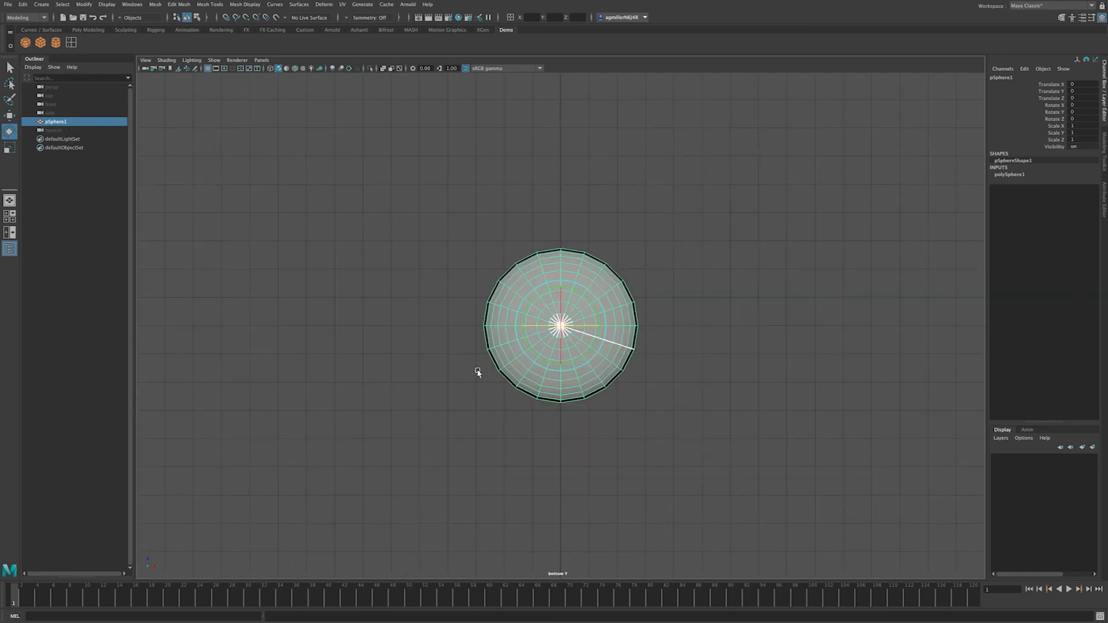
pyautogui.click(9, 200)
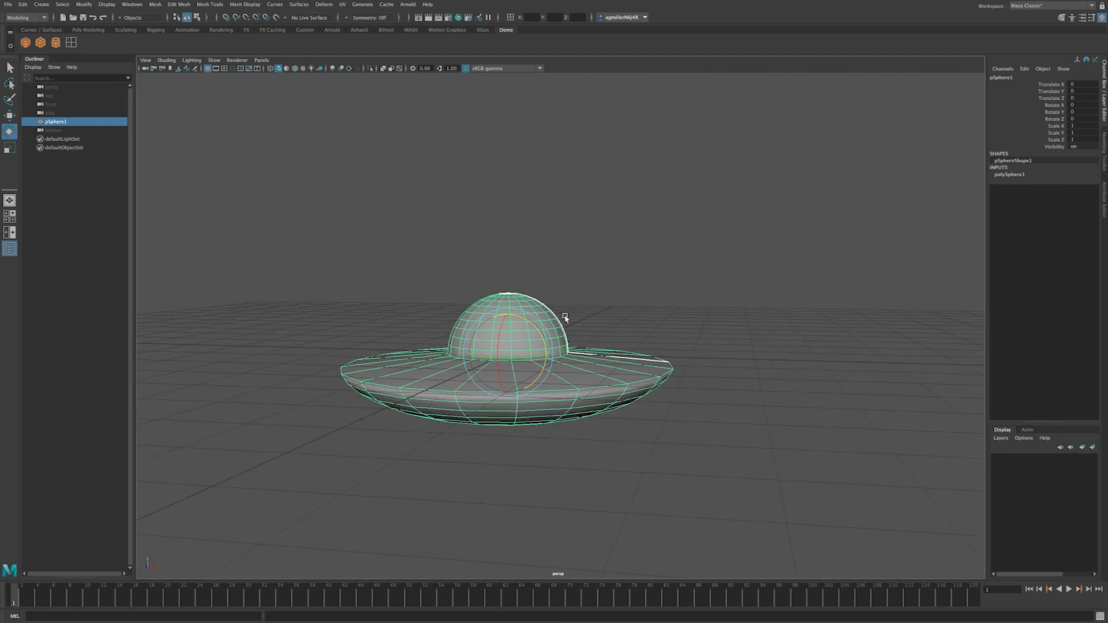
pyautogui.keyDown('alt'); pyautogui.moveTo(534, 360); pyautogui.dragTo(542, 337); pyautogui.keyUp('alt')
pyautogui.keyDown('alt'); pyautogui.moveTo(559, 327); pyautogui.dragTo(618, 274, button='middle'); pyautogui.keyUp('alt')
pyautogui.keyDown('alt'); pyautogui.moveTo(617, 275); pyautogui.dragTo(532, 370); pyautogui.keyUp('alt')
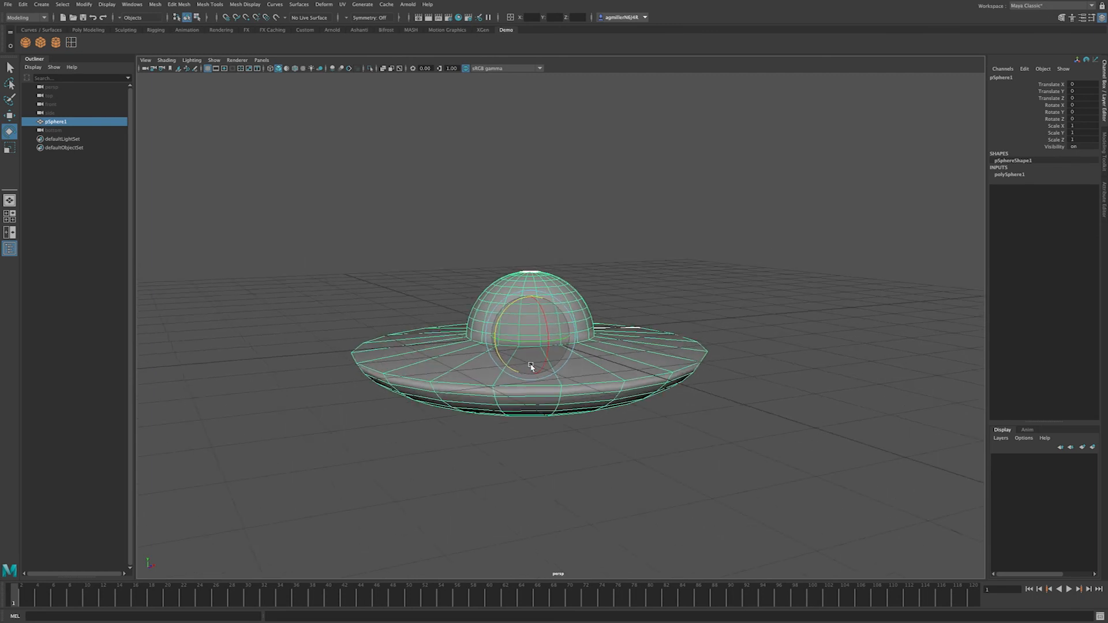
# Step: Box-select the whole saucer and start renaming pSphere1 in the Outliner
pyautogui.click(423, 258)
pyautogui.moveTo(435, 224); pyautogui.dragTo(709, 441)
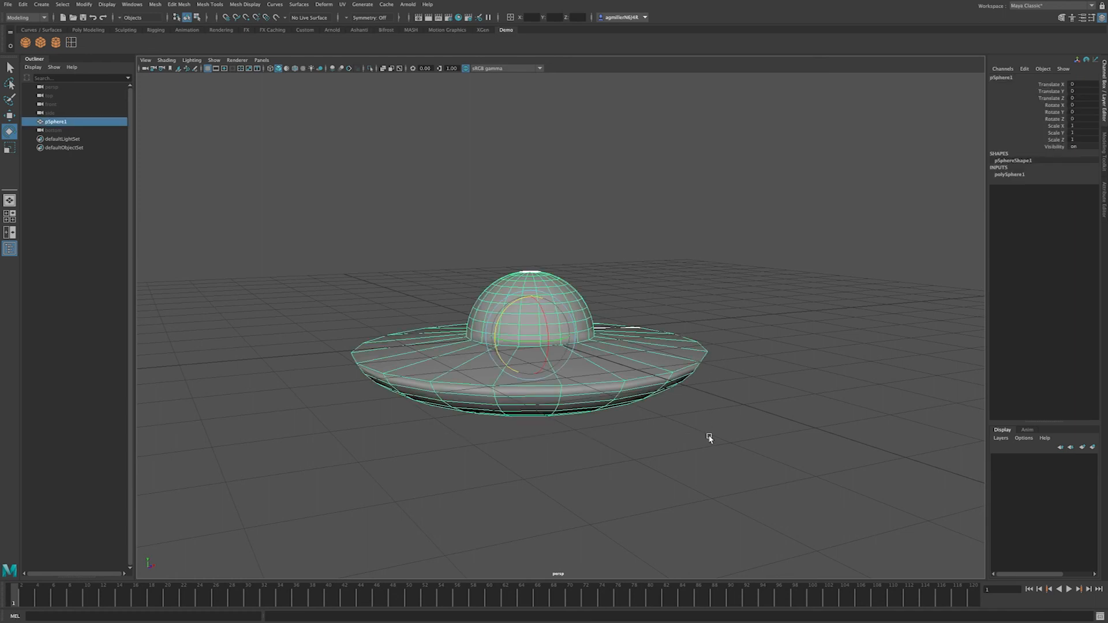
pyautogui.doubleClick(58, 122)
pyautogui.write('fh')
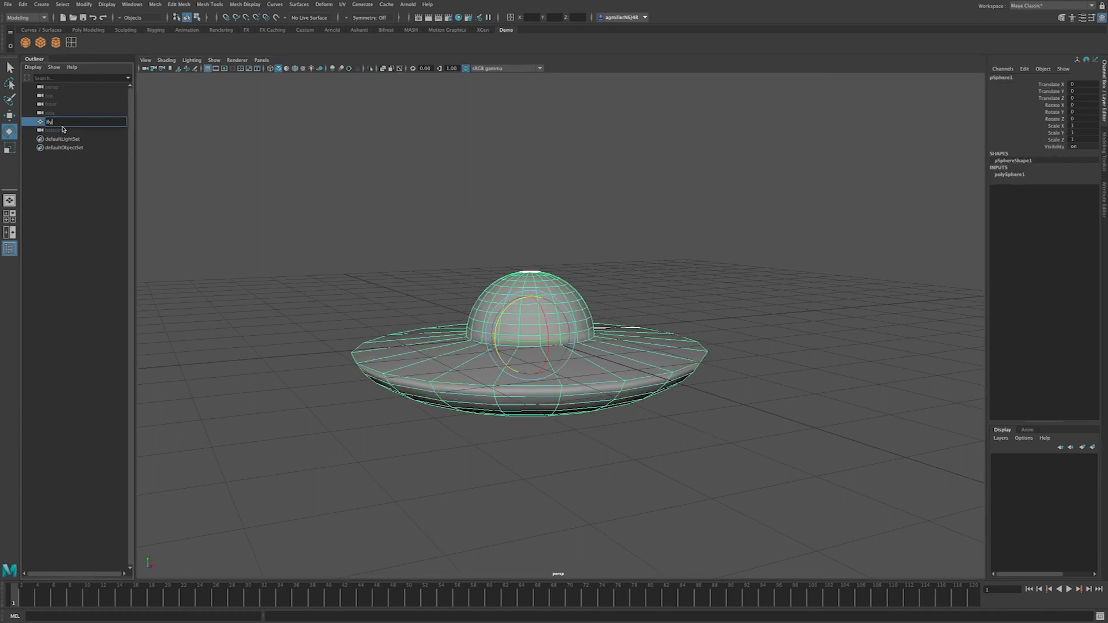